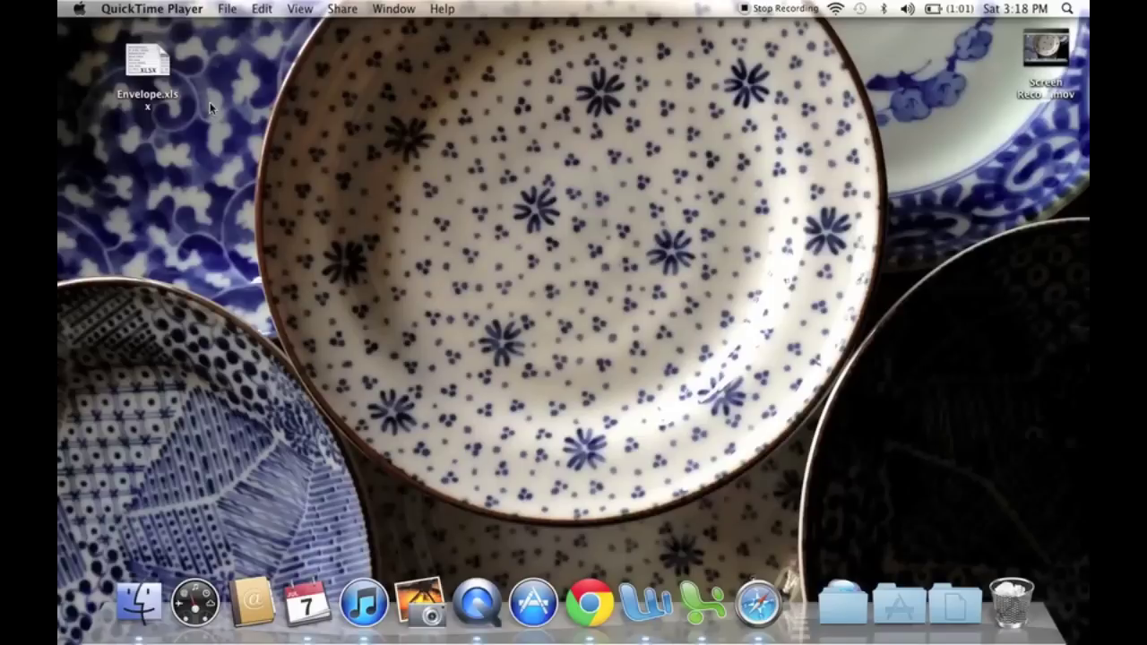
# Open Envelope.xlsx from the desktop to view the address list in Excel
pyautogui.doubleClick(149, 61)
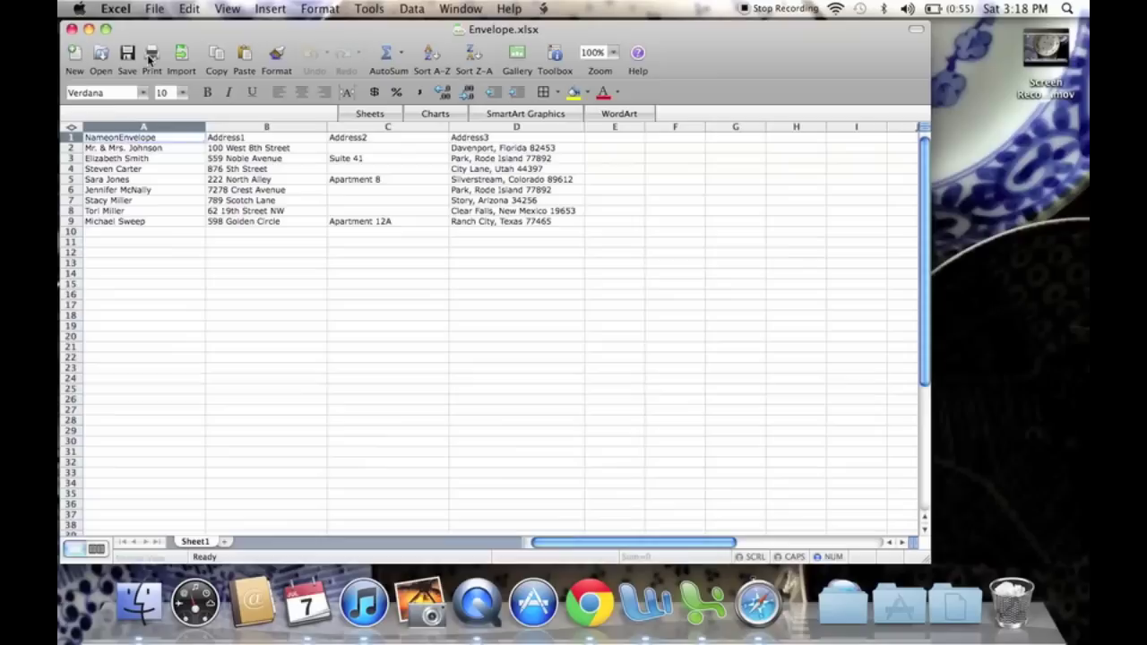
# Shift the Excel window right, select the row 1 field names, then close Envelope.xlsx
pyautogui.moveTo(314, 32); pyautogui.dragTo(390, 34)
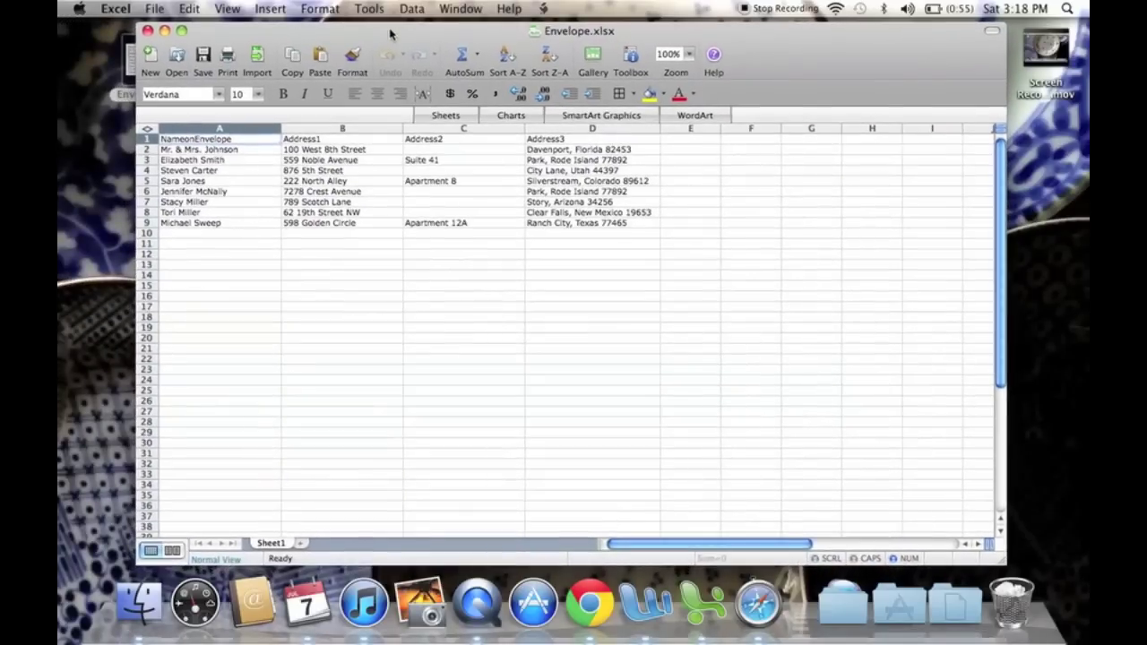
pyautogui.click(143, 140)
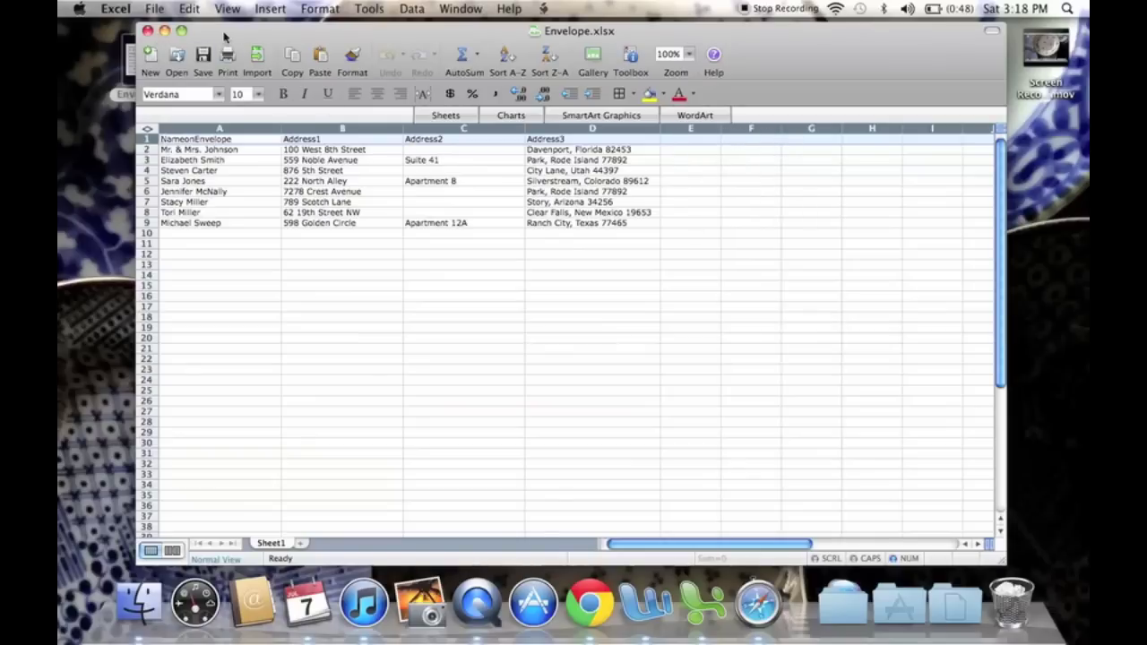
pyautogui.click(147, 32)
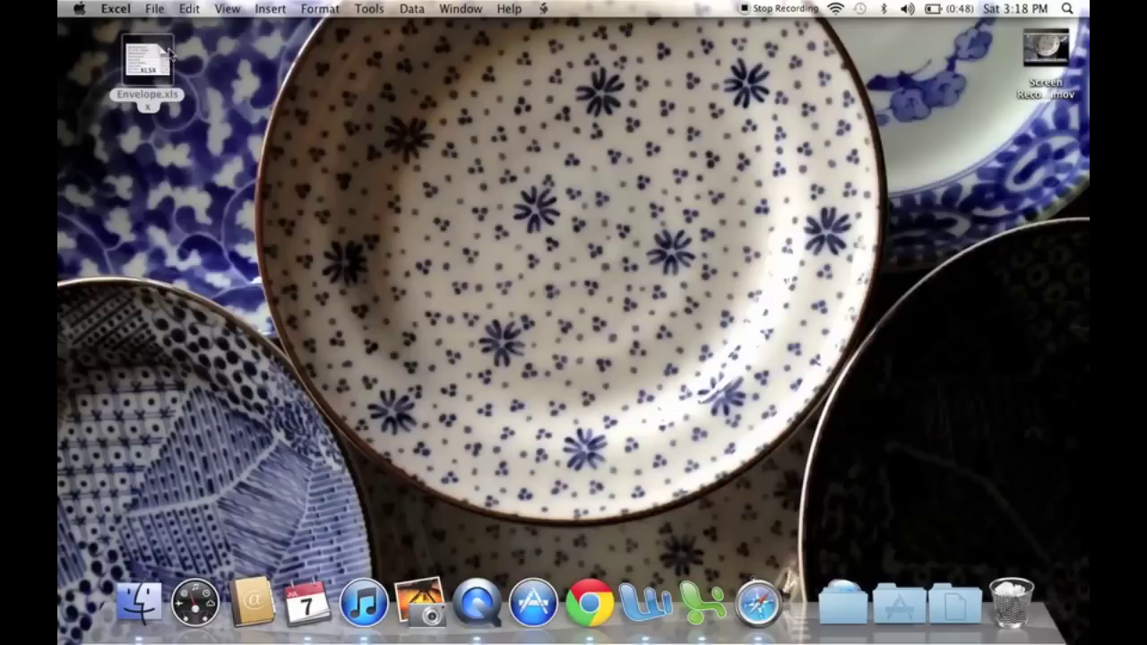
# Launch Word and make a blank document an Envelopes mail merge, accepting the return address
pyautogui.click(643, 619)
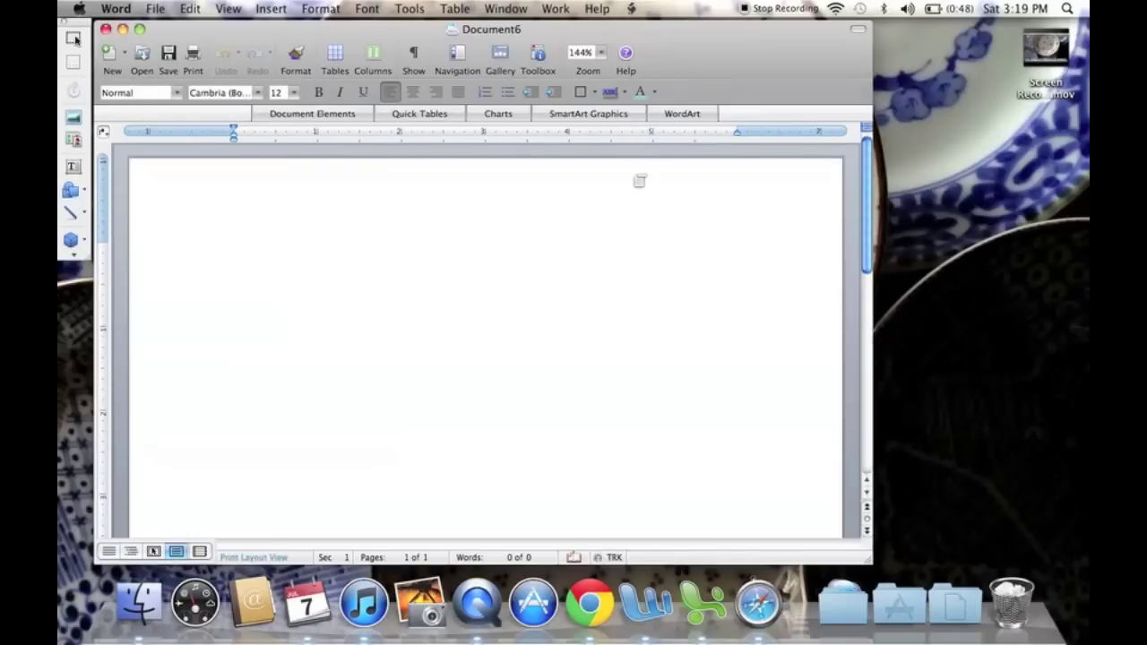
pyautogui.click(409, 8)
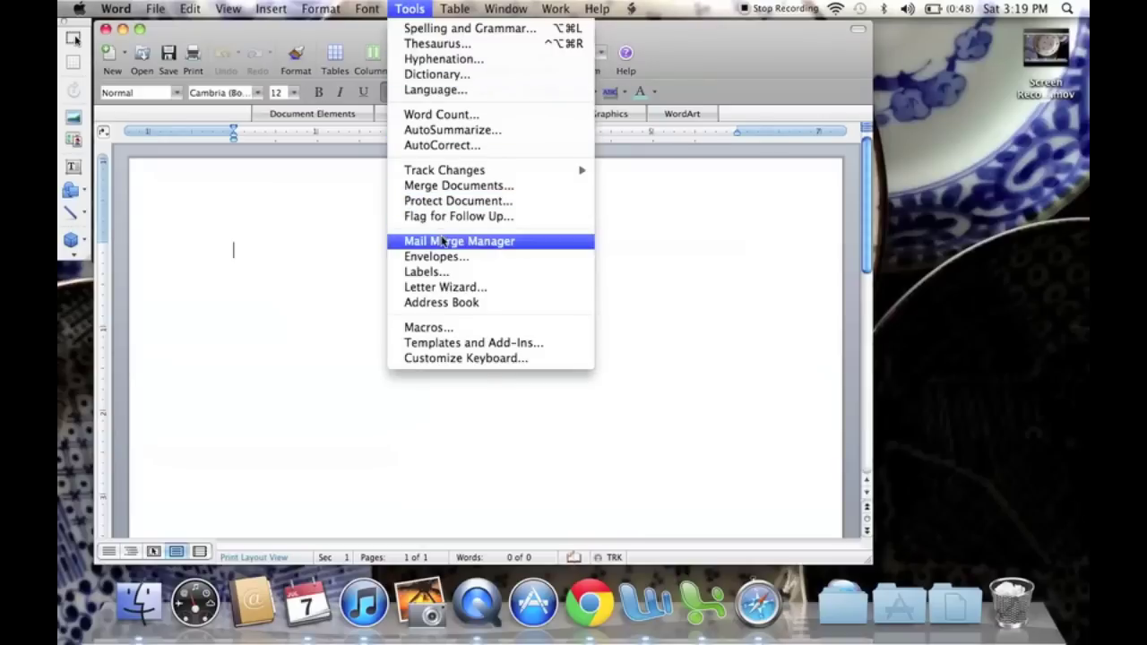
pyautogui.click(441, 241)
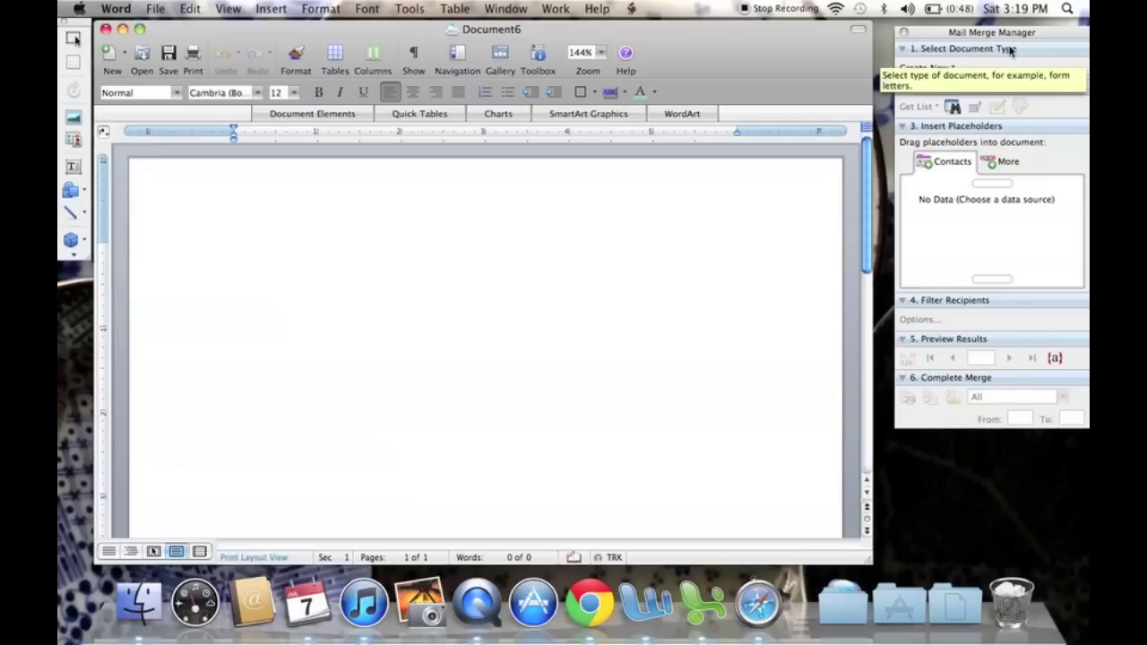
pyautogui.click(945, 70)
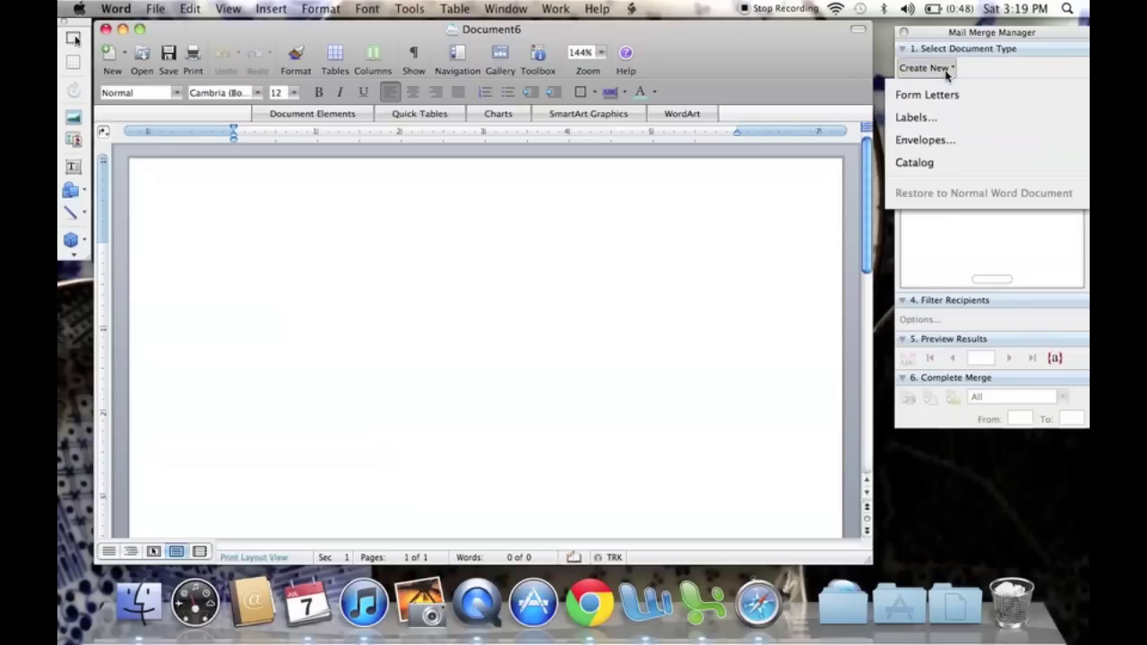
pyautogui.click(934, 141)
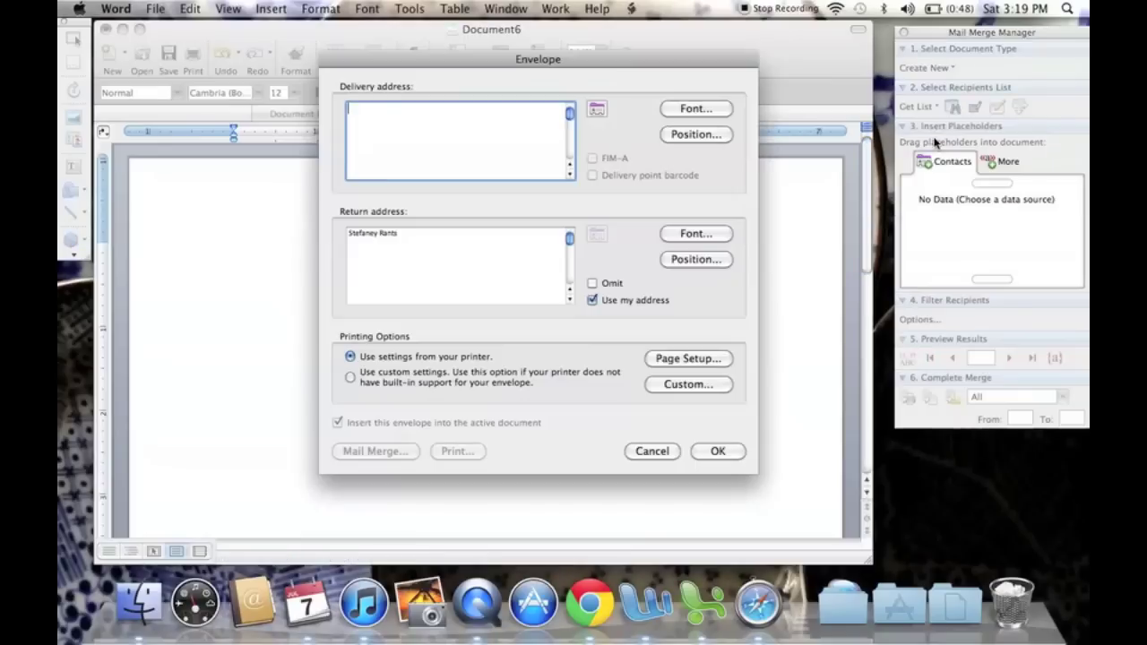
pyautogui.click(714, 453)
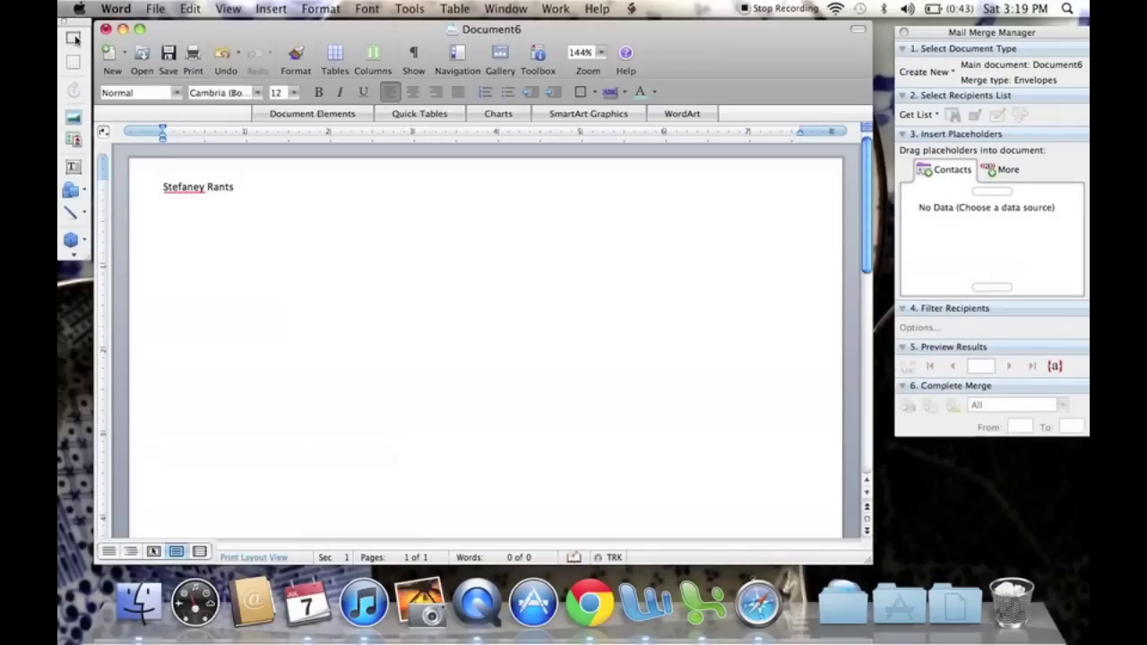
pyautogui.click(156, 9)
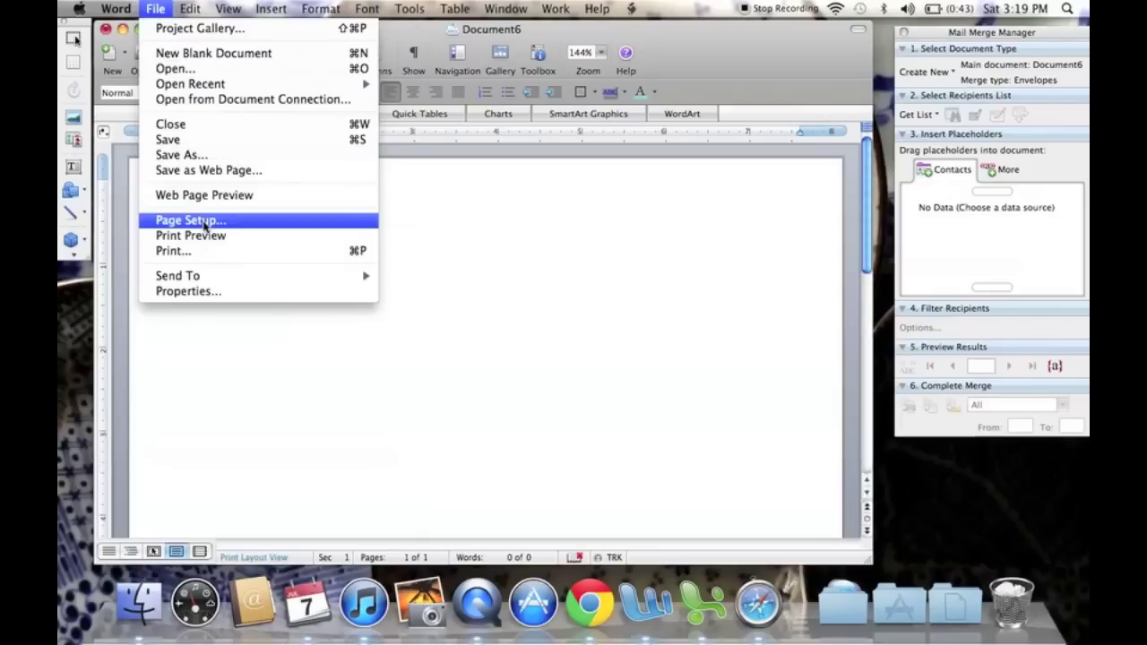
# Set the envelope page to 5 x 7 in paper in landscape orientation
pyautogui.click(204, 225)
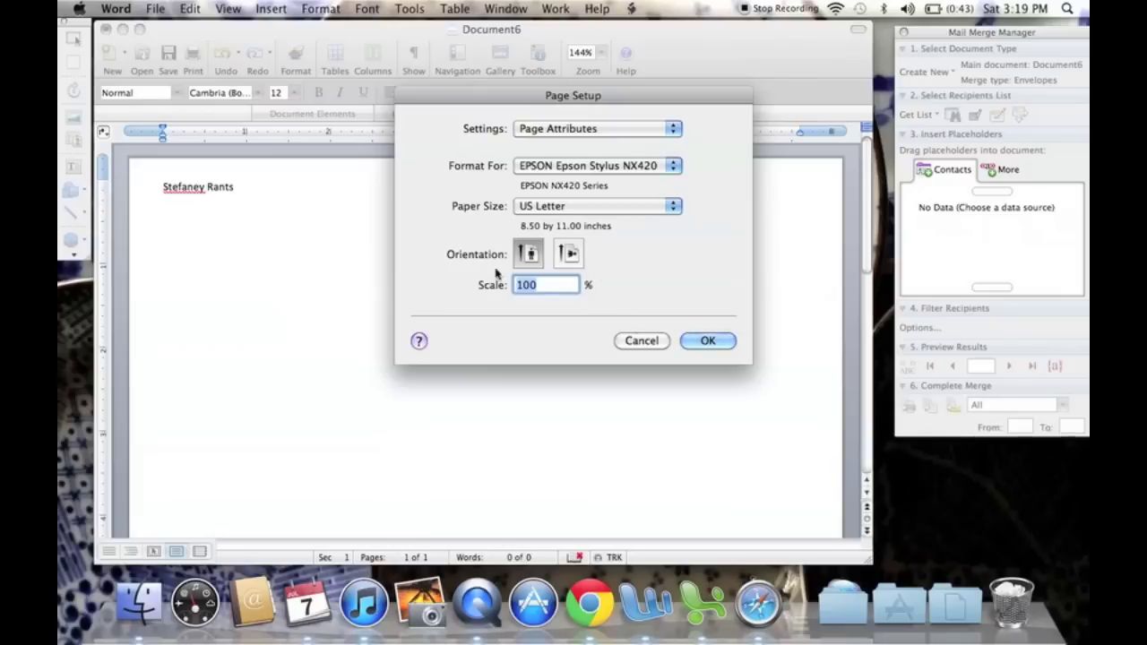
pyautogui.click(568, 254)
pyautogui.click(673, 208)
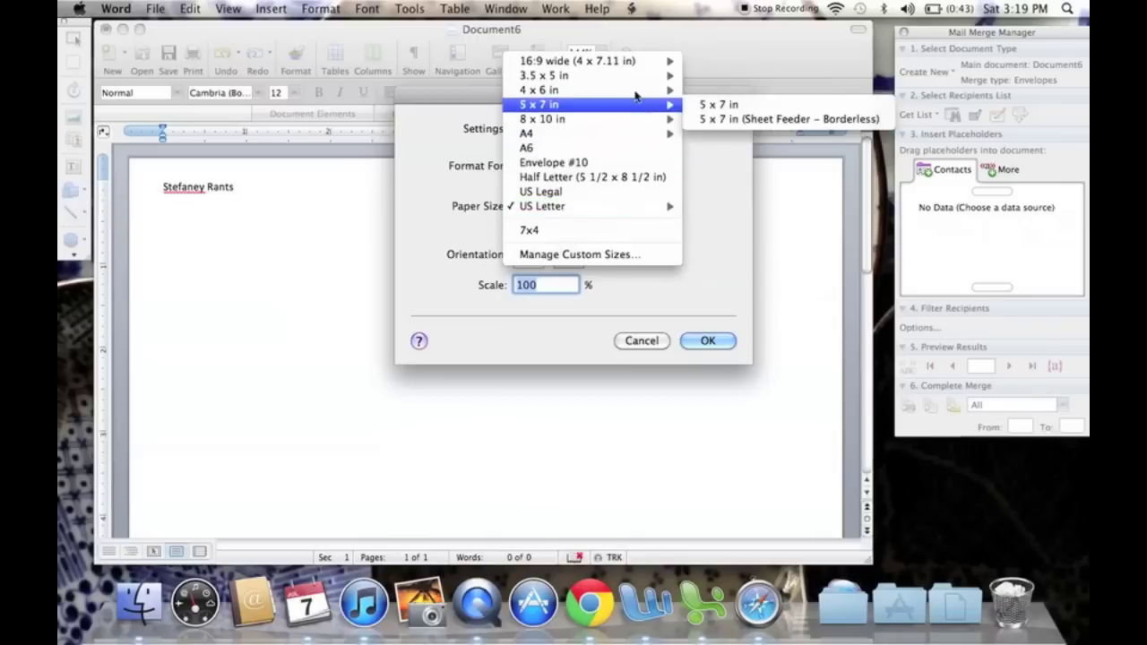
pyautogui.click(636, 257)
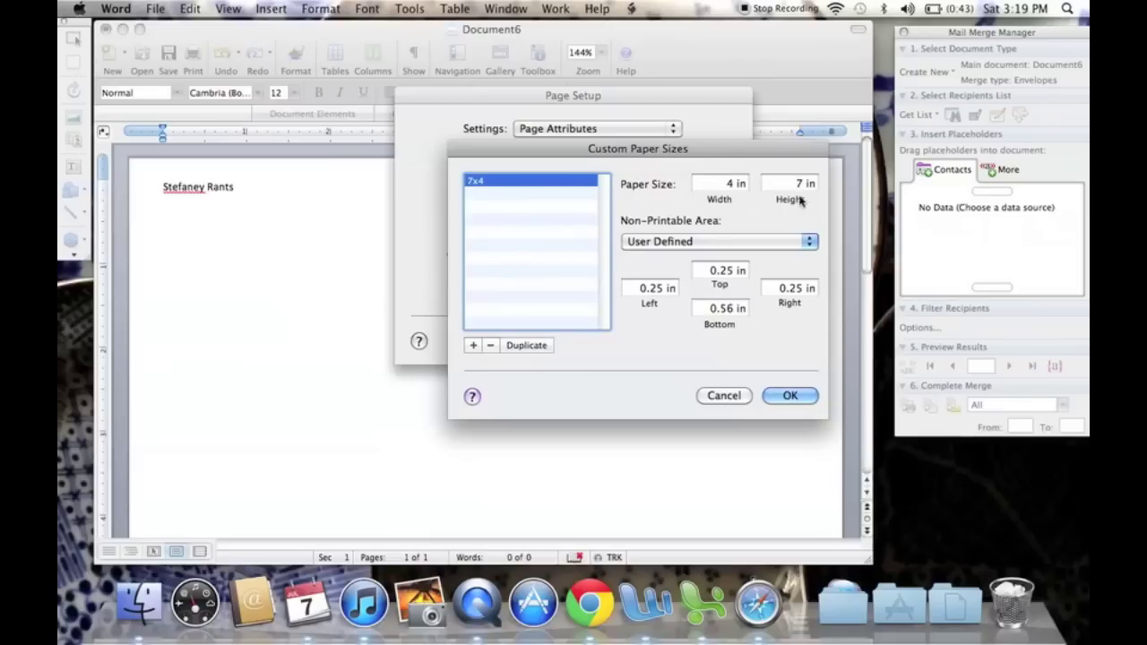
pyautogui.click(783, 399)
pyautogui.click(672, 208)
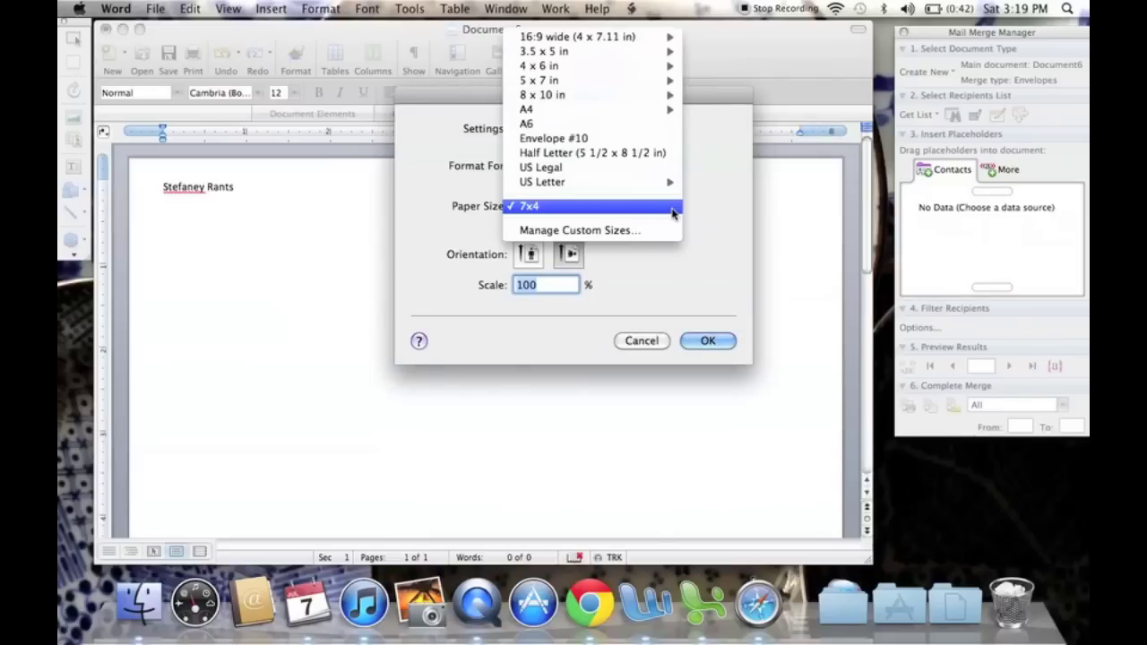
pyautogui.moveTo(623, 81)
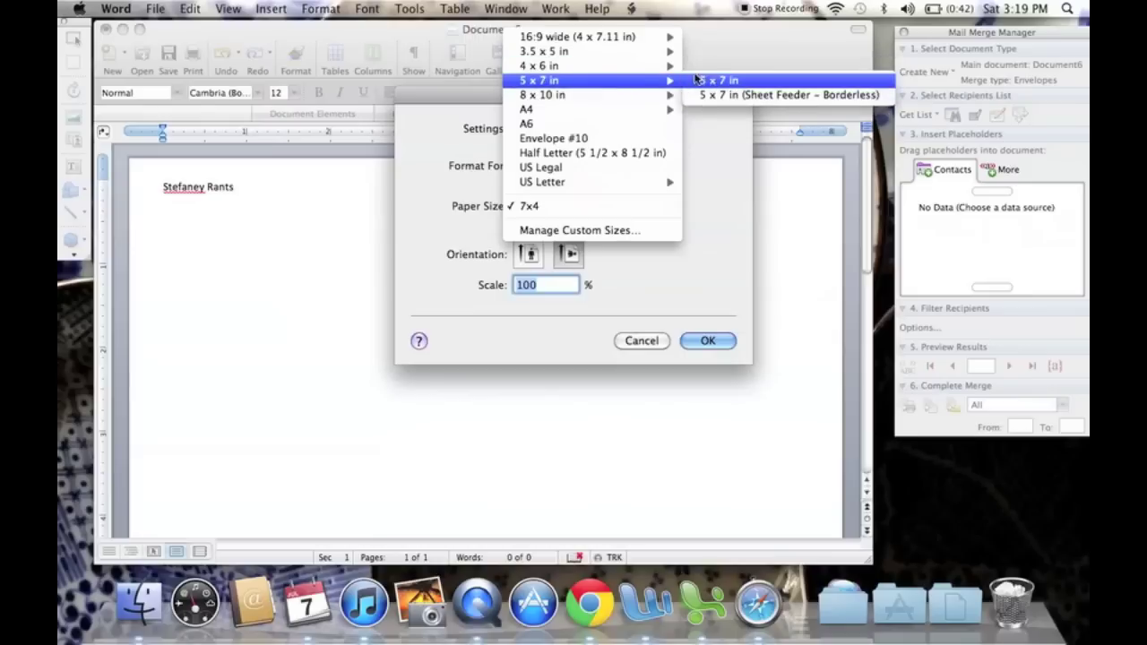
pyautogui.click(723, 80)
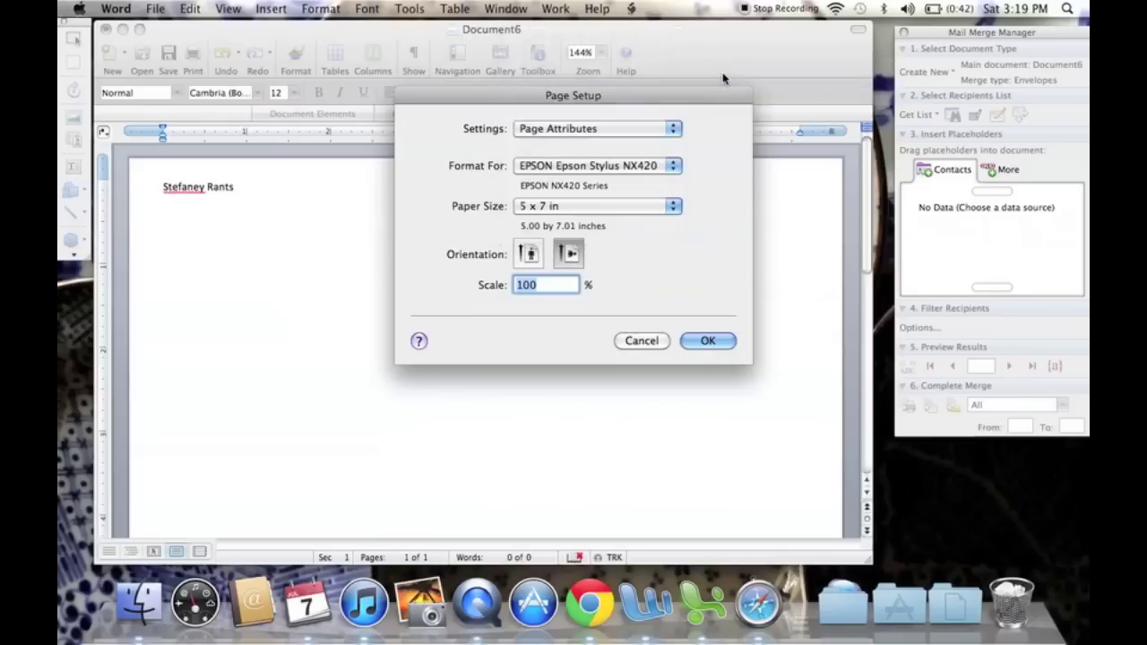
pyautogui.click(708, 341)
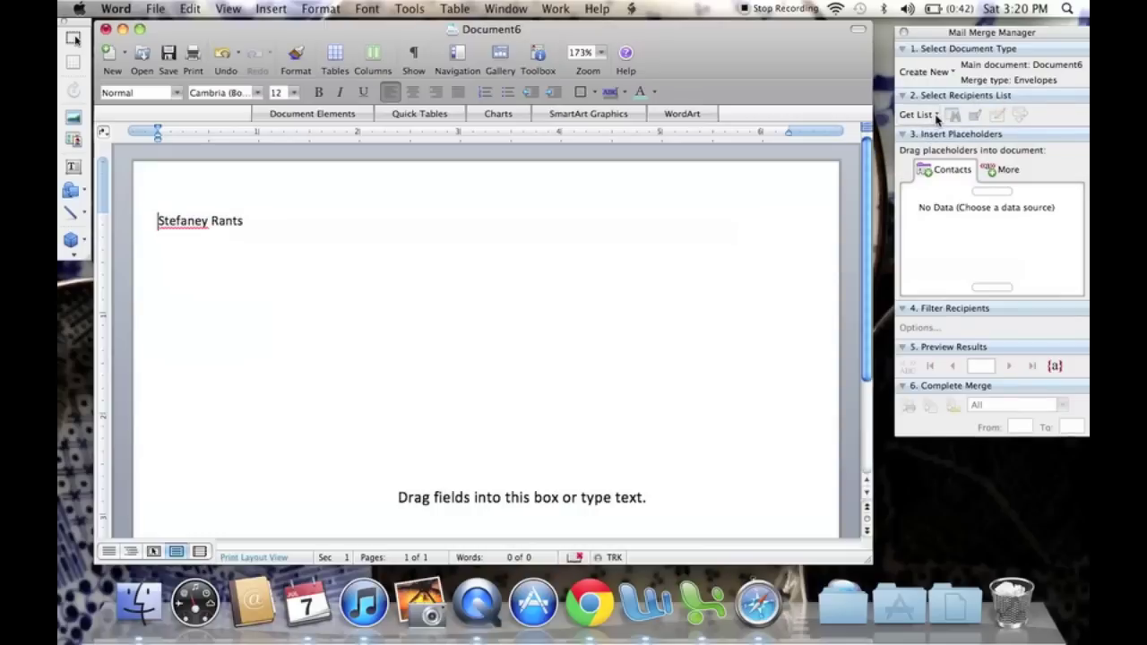
# Attach the entire Sheet1 of Envelope.xlsx as the mail merge recipient list
pyautogui.click(937, 116)
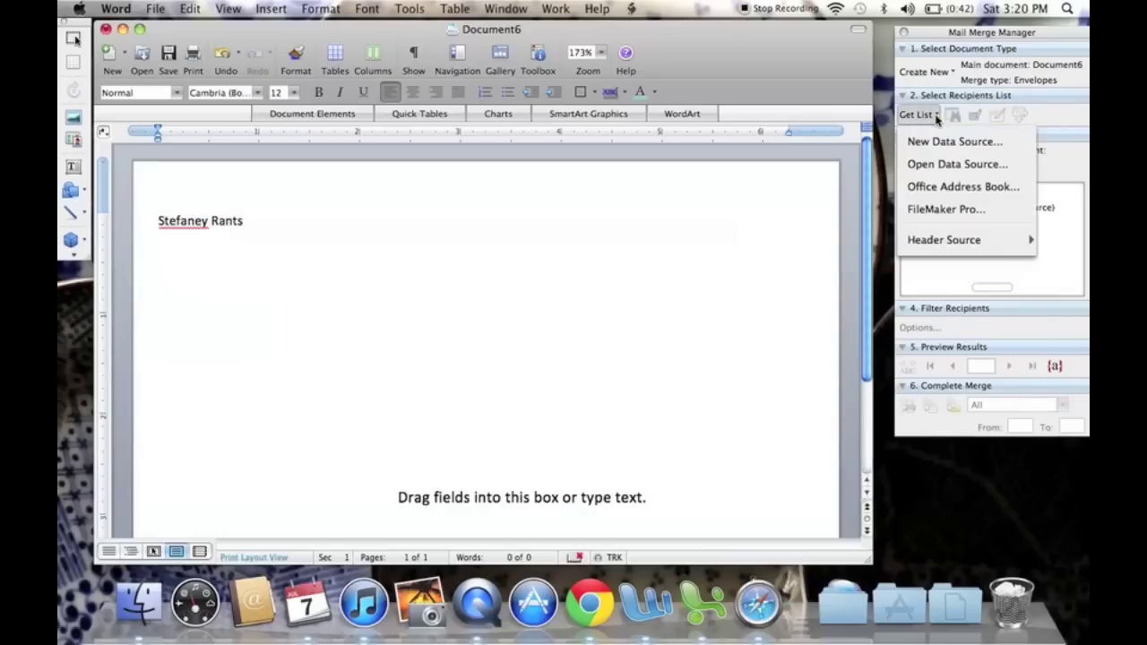
pyautogui.click(940, 163)
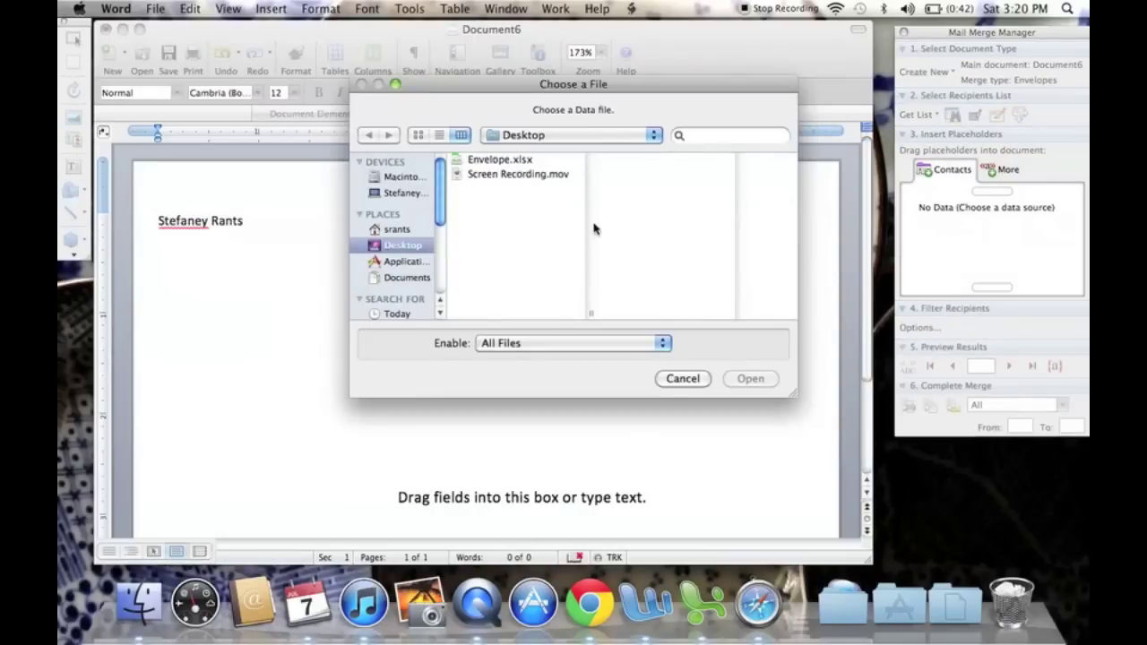
pyautogui.click(504, 162)
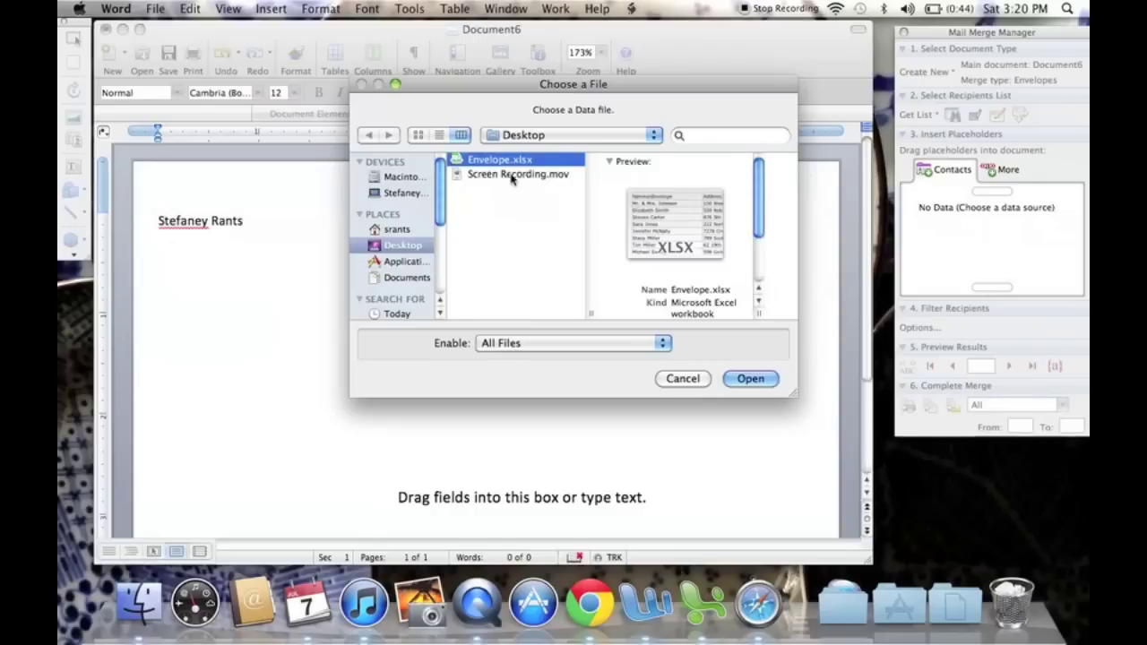
pyautogui.click(746, 380)
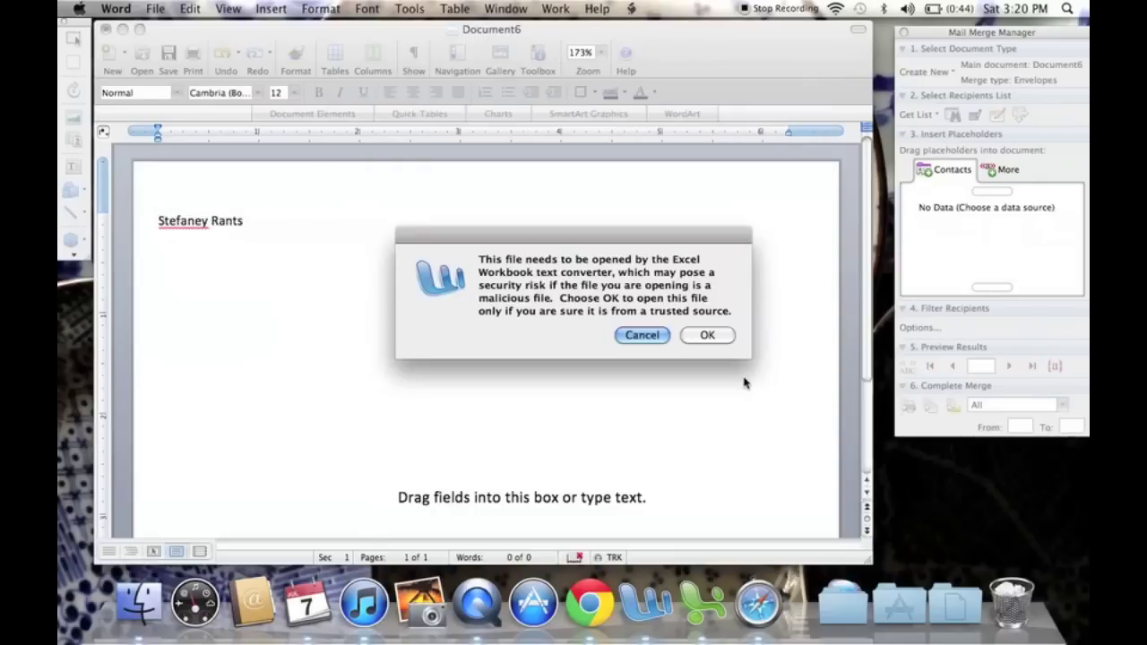
pyautogui.click(717, 339)
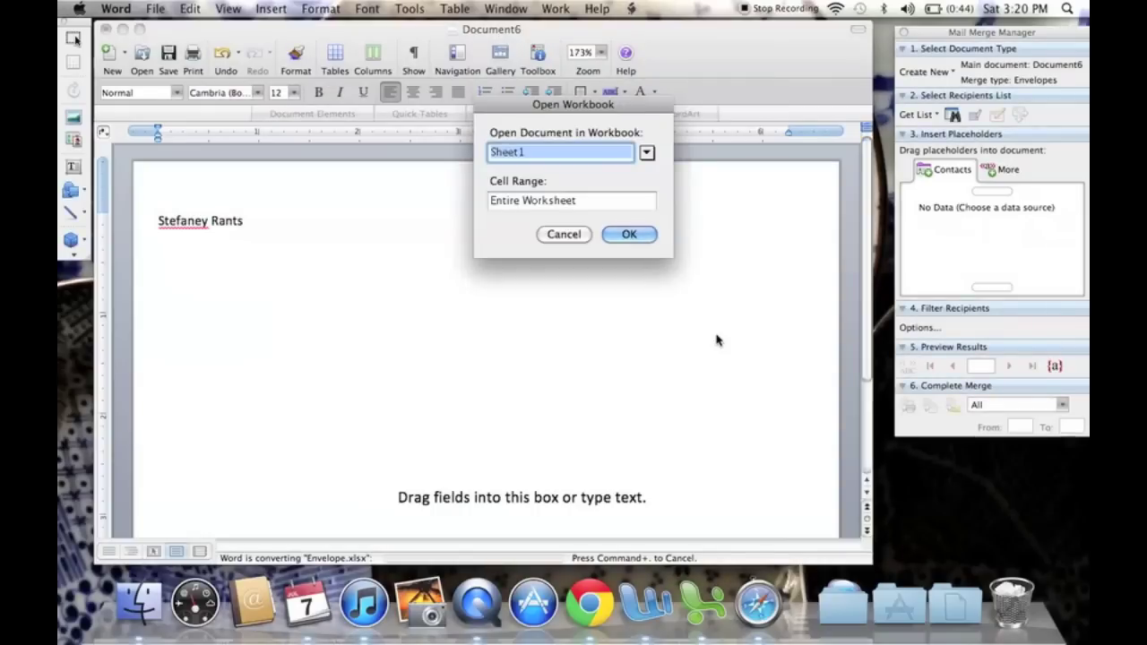
pyautogui.click(636, 234)
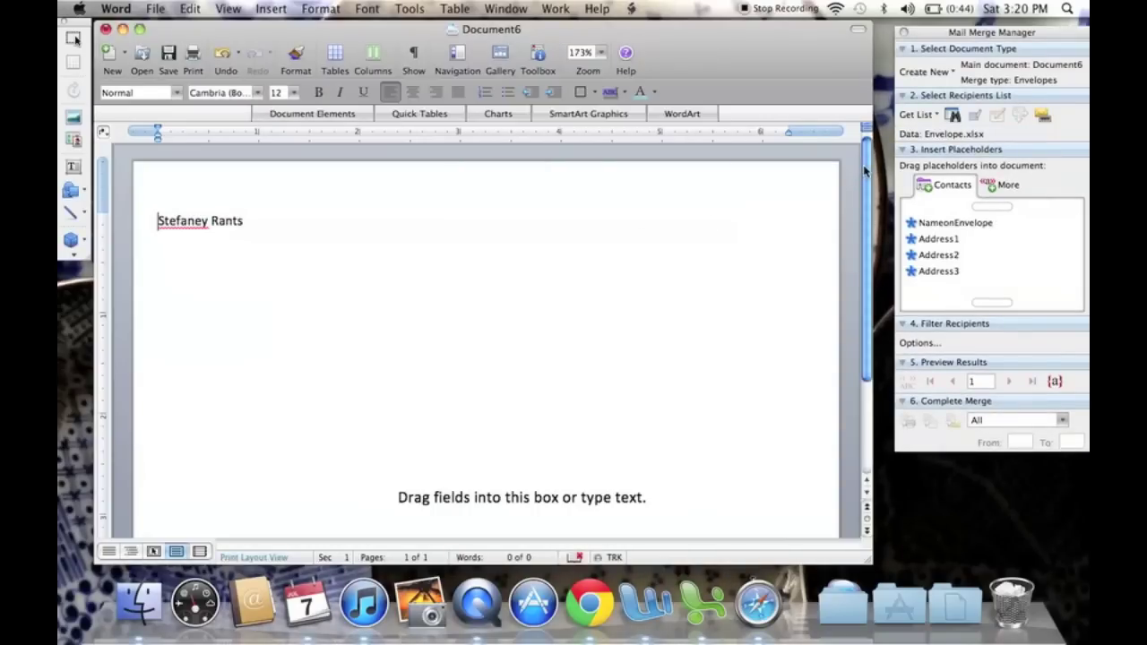
pyautogui.moveTo(865, 170); pyautogui.dragTo(870, 273)
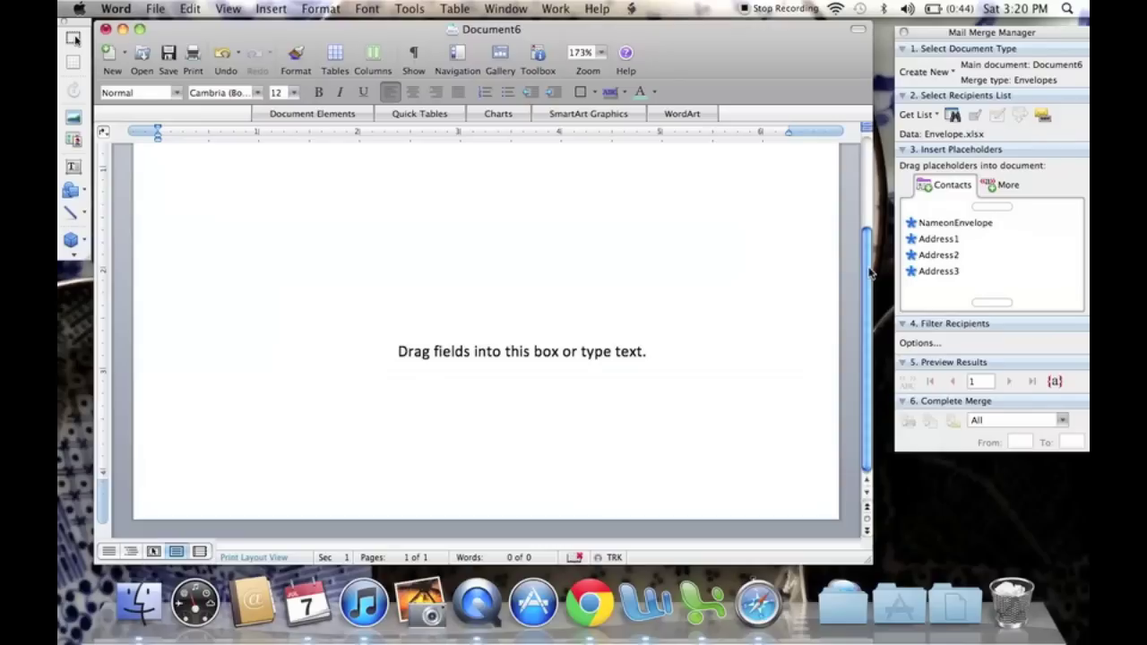
# Pick NameonEnvelope and review the Address1–3 fields in the Mail Merge Manager list
pyautogui.click(932, 226)
pyautogui.click(932, 237)
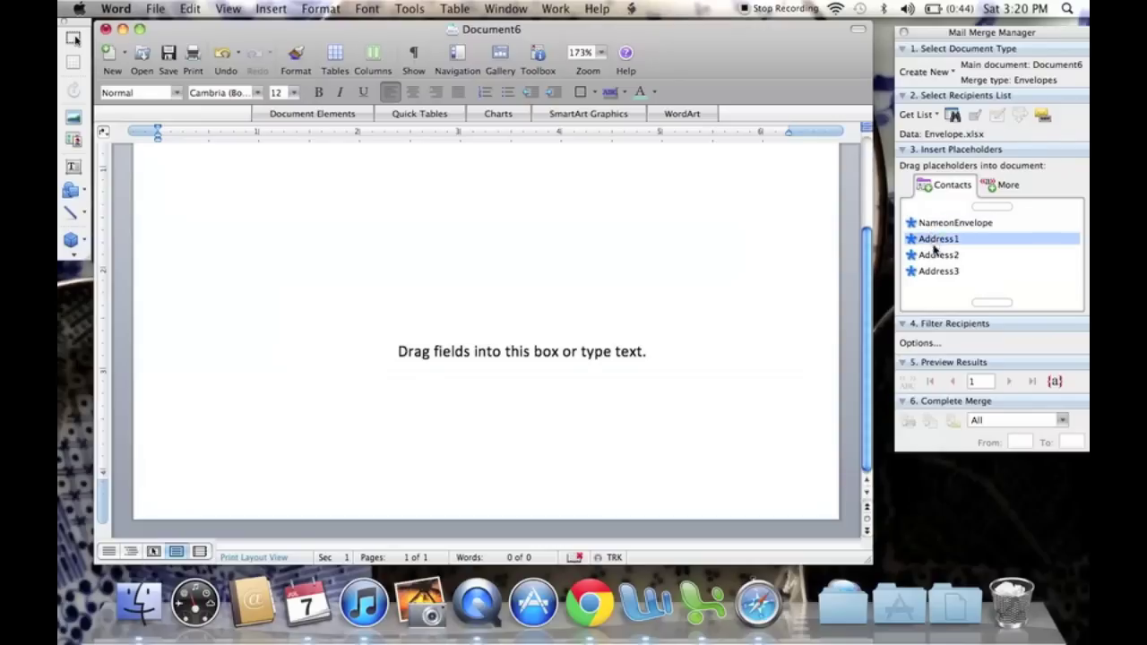
pyautogui.click(935, 255)
pyautogui.click(937, 271)
pyautogui.click(938, 255)
pyautogui.click(938, 238)
pyautogui.click(938, 226)
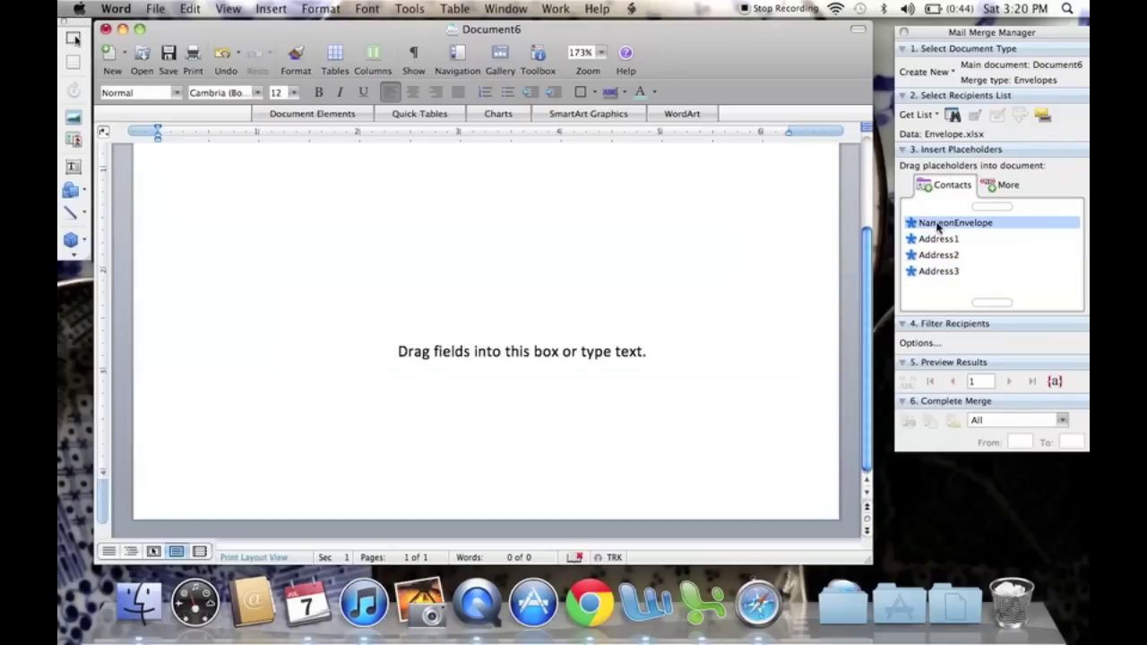
pyautogui.click(940, 239)
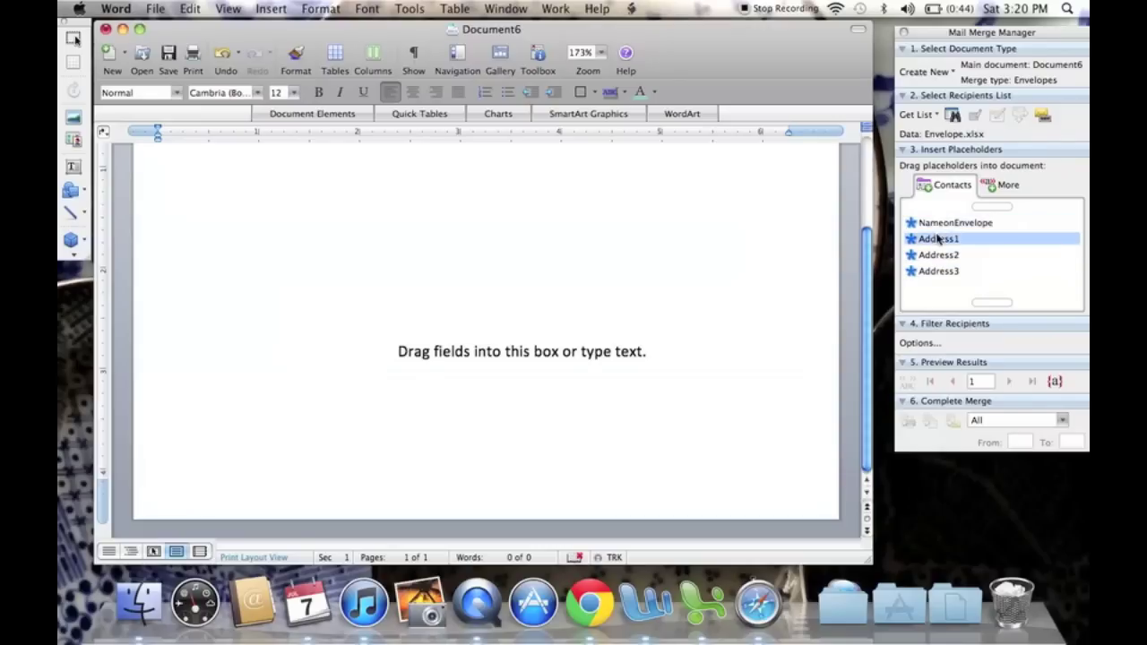
pyautogui.click(941, 254)
pyautogui.click(944, 271)
pyautogui.click(941, 254)
pyautogui.click(936, 227)
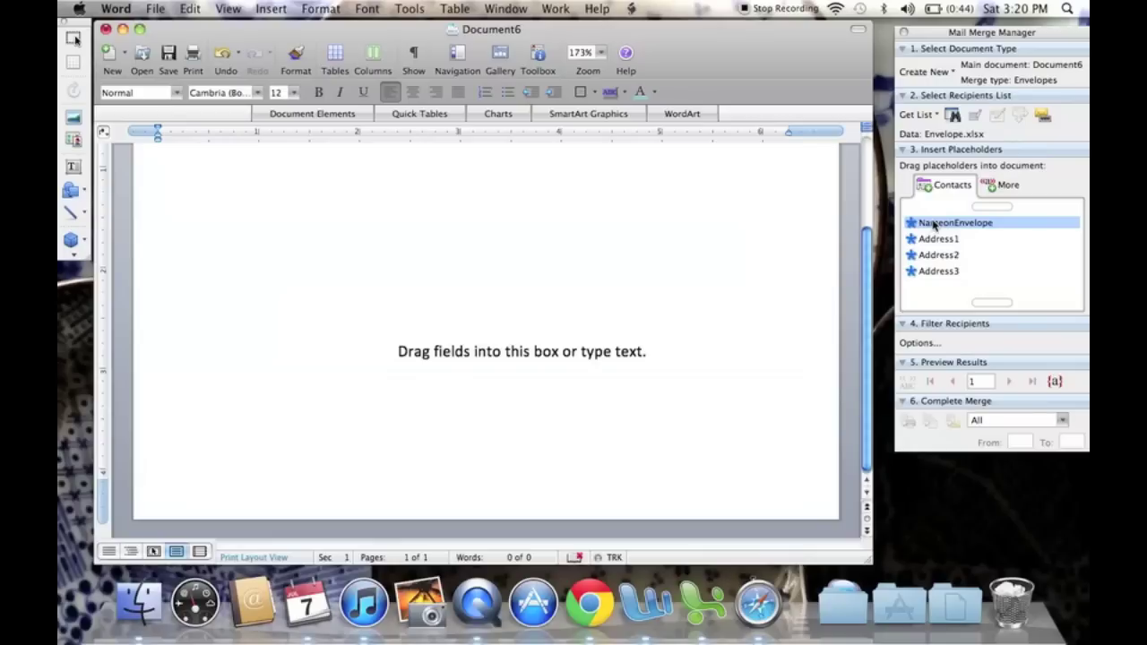
# Drag NameonEnvelope, Address1 and Address2 into the delivery-address box
pyautogui.moveTo(935, 226); pyautogui.dragTo(466, 376)
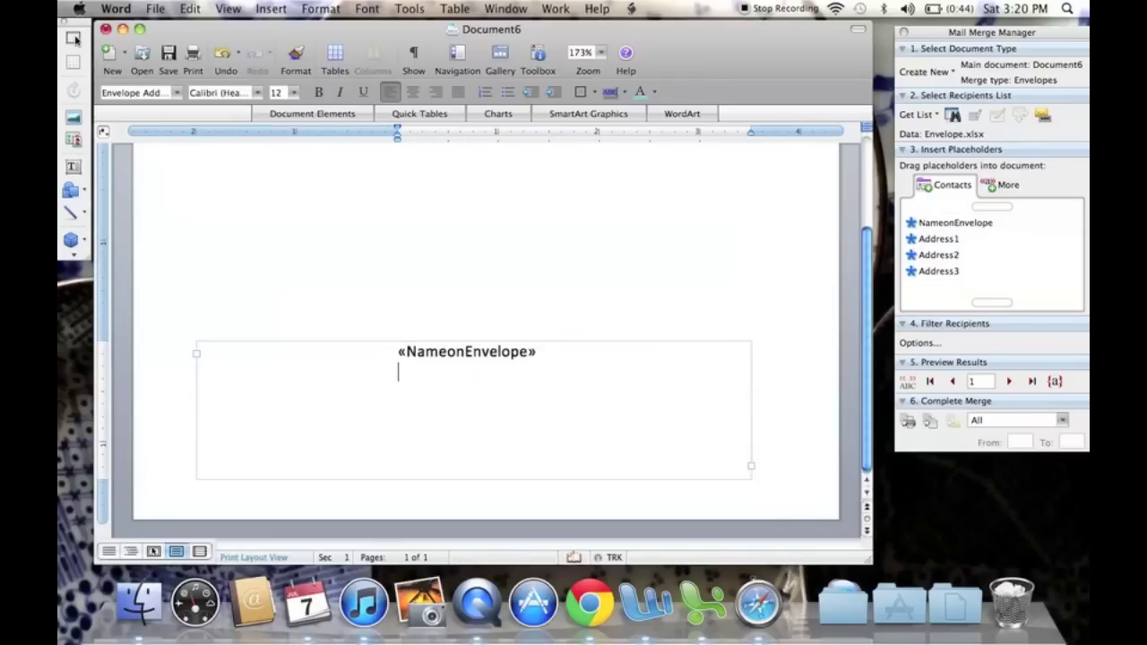
pyautogui.moveTo(937, 238); pyautogui.dragTo(452, 370)
pyautogui.moveTo(942, 255); pyautogui.dragTo(484, 379)
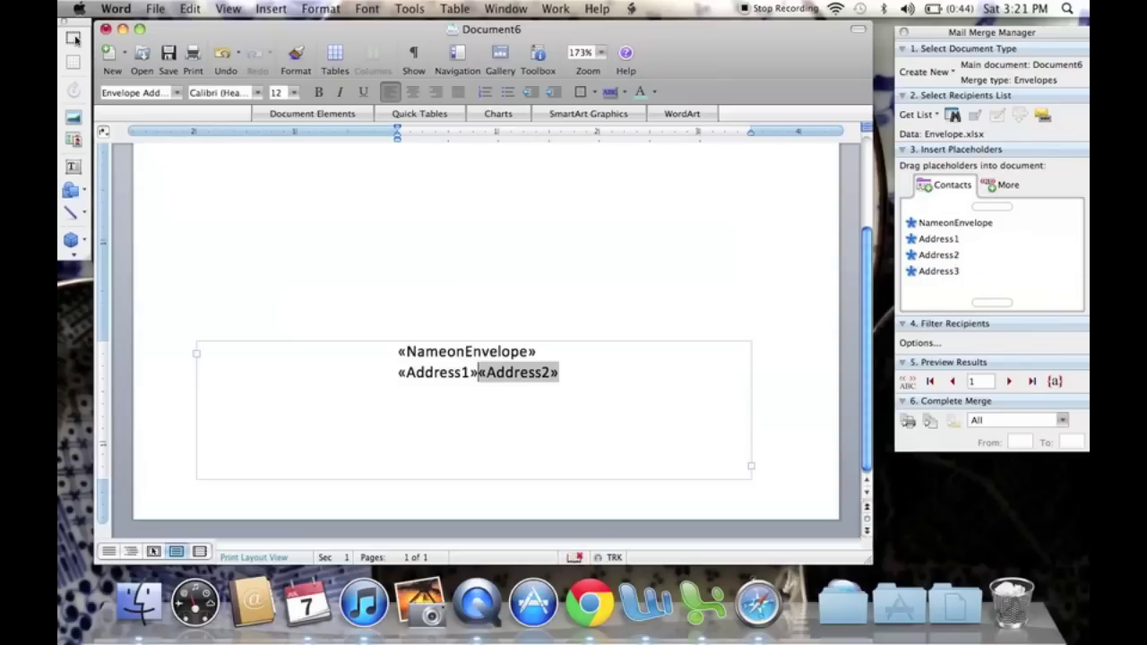
# Put Address2 on its own line and add Address3 on a fourth line
pyautogui.press('Return')
pyautogui.press('End')
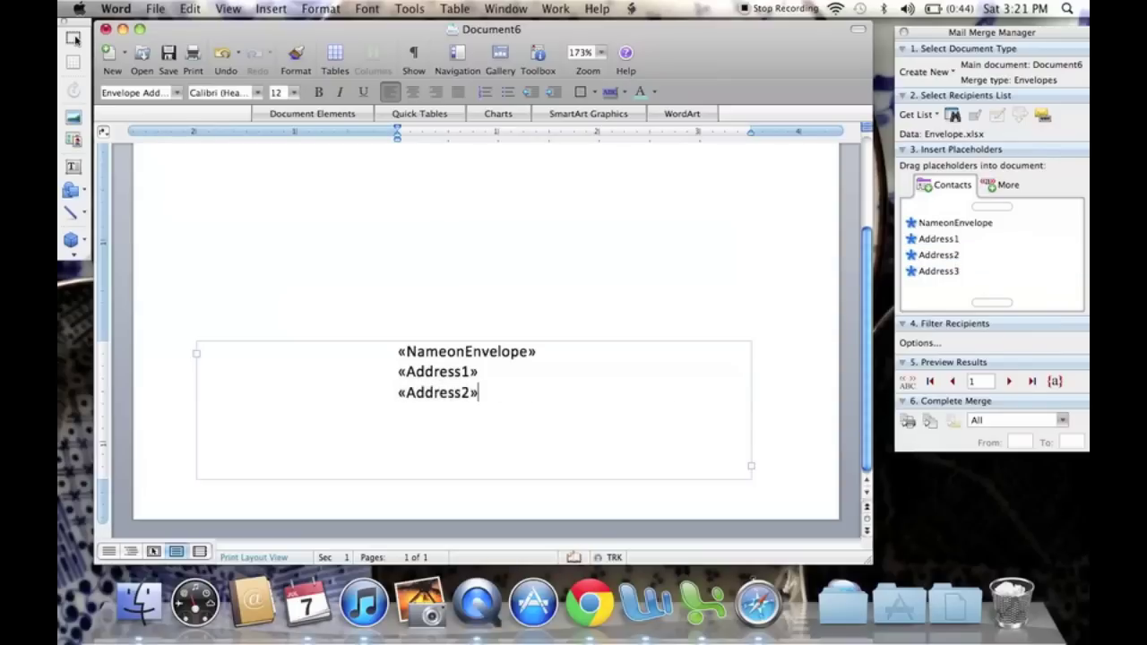
pyautogui.press('Return')
pyautogui.moveTo(938, 270); pyautogui.dragTo(400, 412)
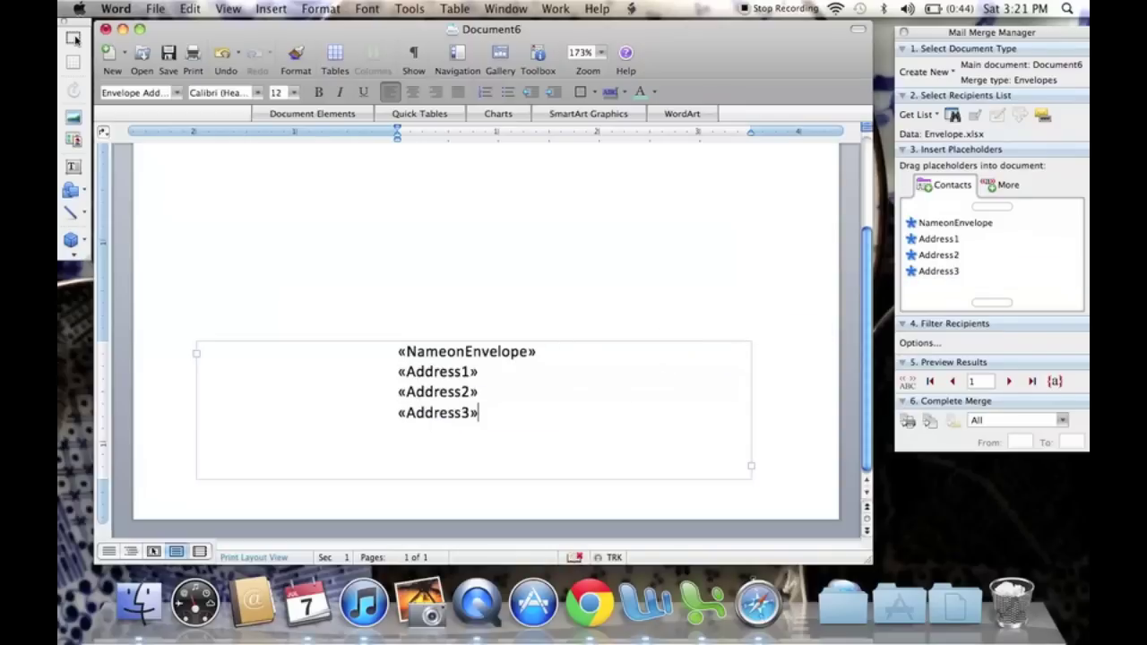
pyautogui.press('super+Home')
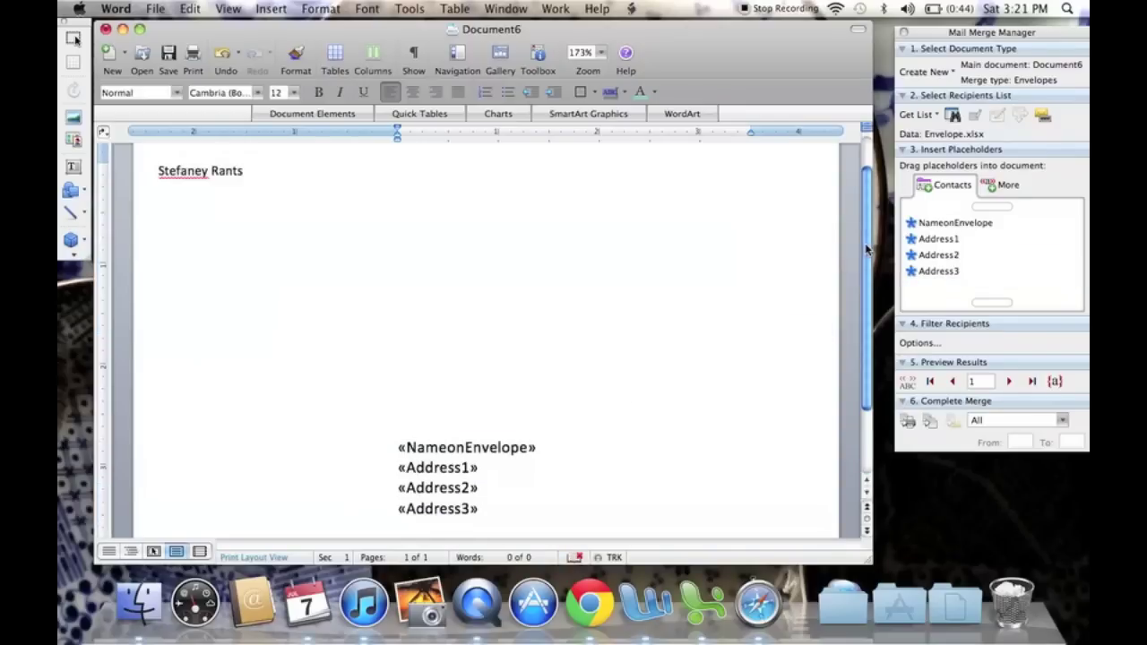
# Type the sender's name, street and city, state and ZIP into the return address box
pyautogui.scroll(2, 864, 243)
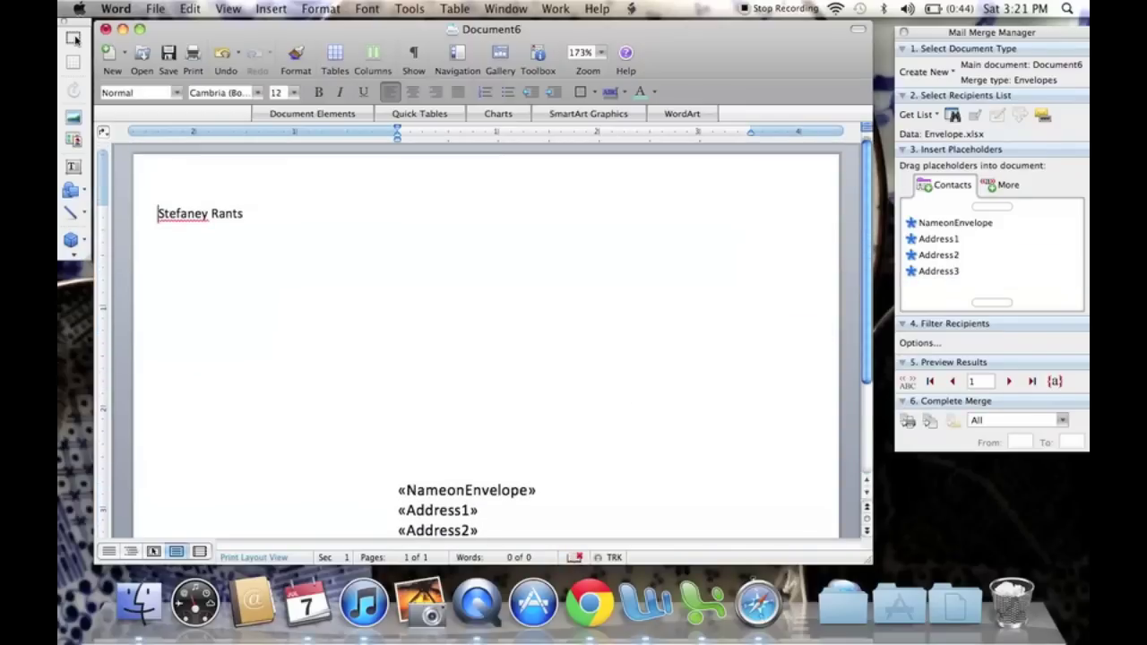
pyautogui.click(253, 219)
pyautogui.click(246, 219)
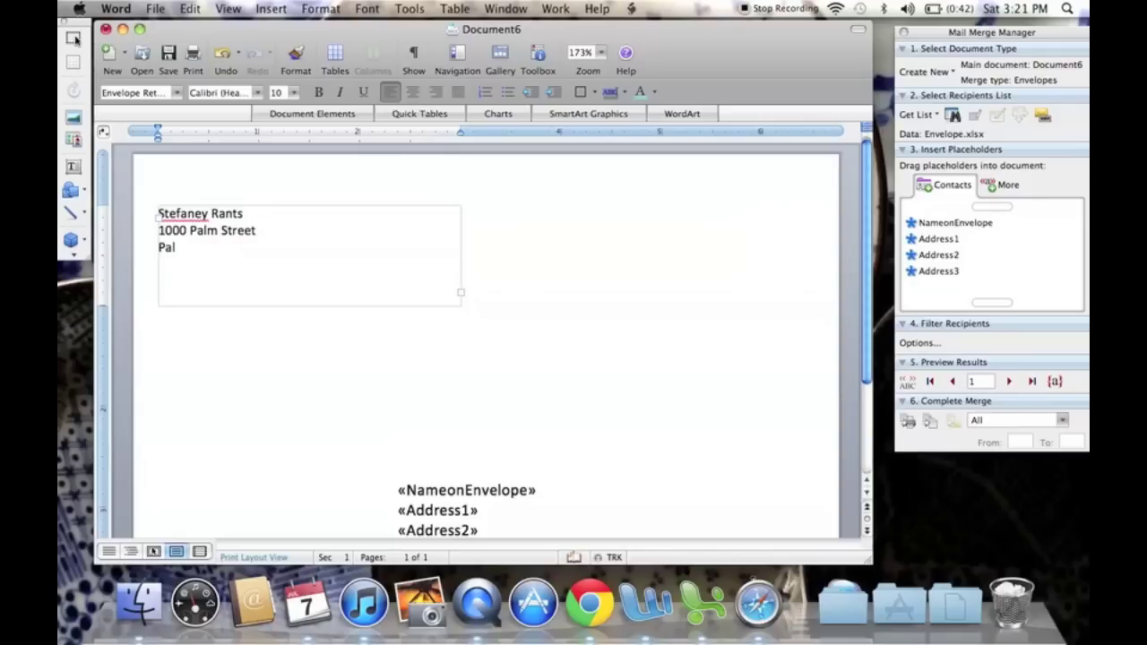
pyautogui.write('Ridge, CO 99999')
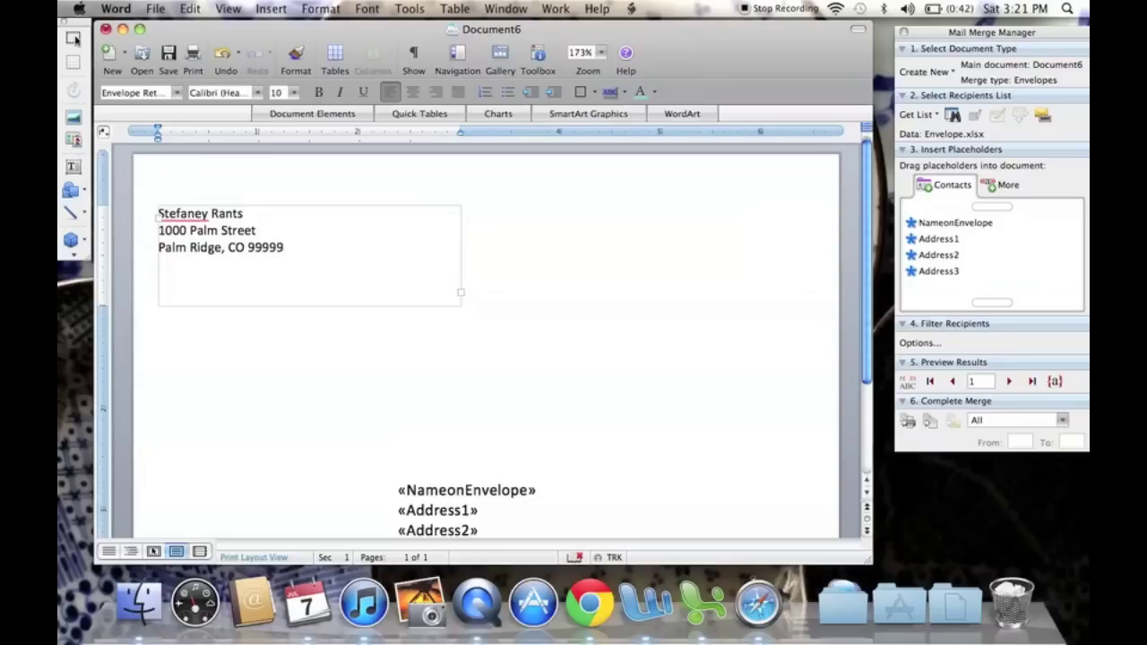
pyautogui.hotkey('shift', 'Home')
# Set the return address font to Apple Chancery
pyautogui.hotkey('shift', 'Up')
pyautogui.hotkey('shift', 'Up')
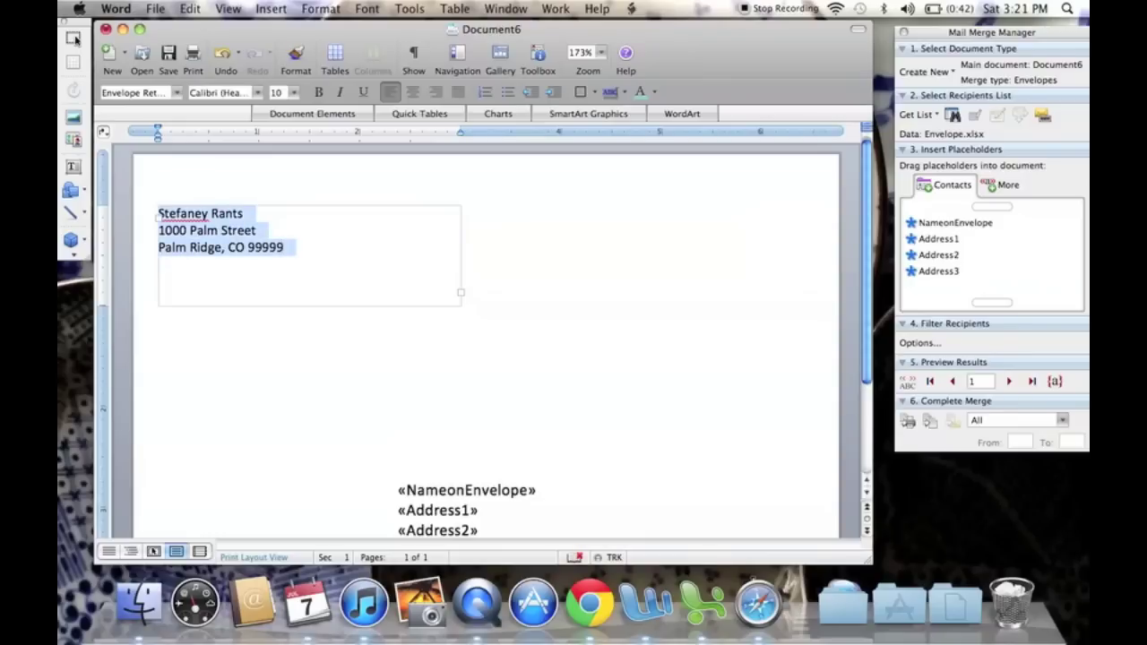
pyautogui.click(257, 93)
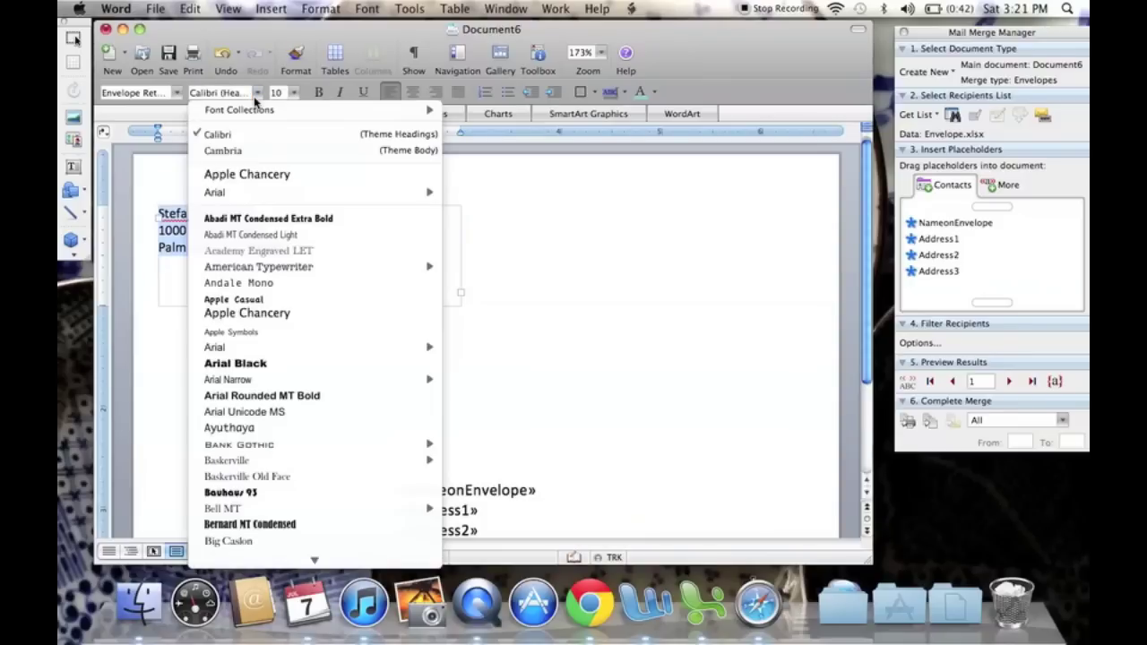
pyautogui.click(285, 312)
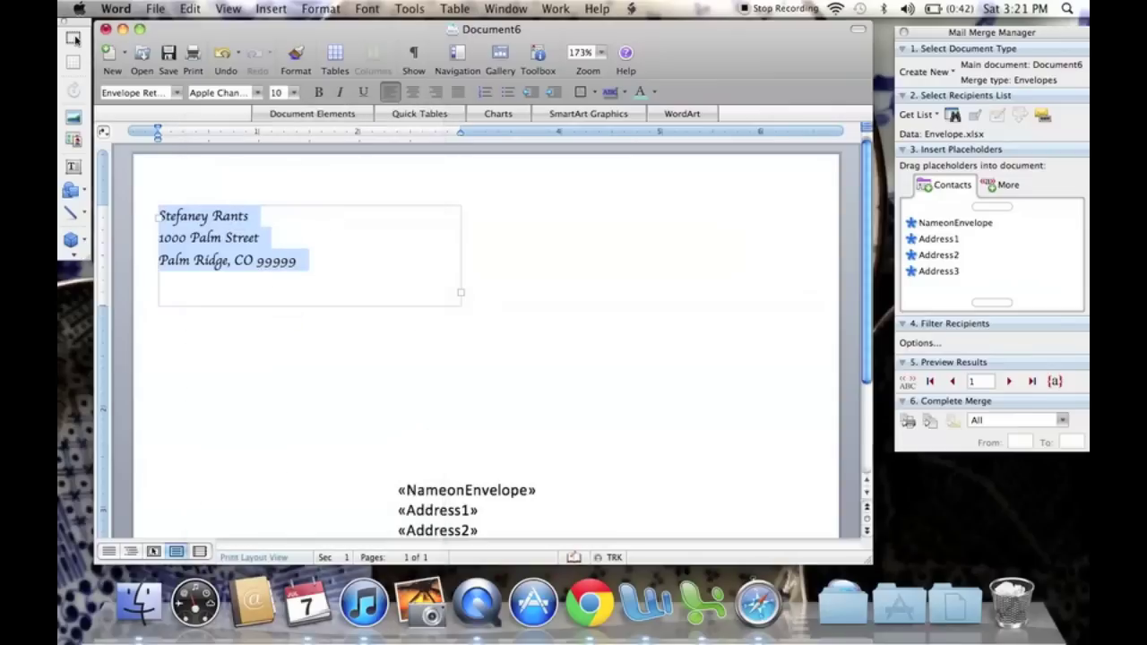
pyautogui.press('Left')
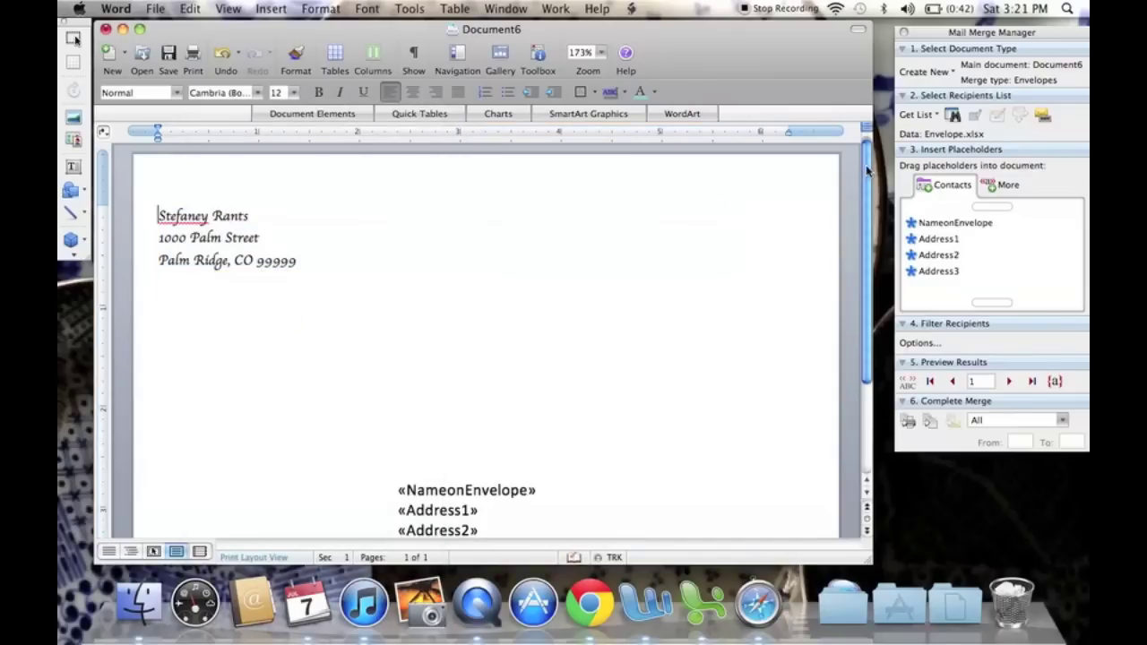
# Format the four recipient merge fields in Apple Chancery at size 16
pyautogui.scroll(-5, 868, 170)
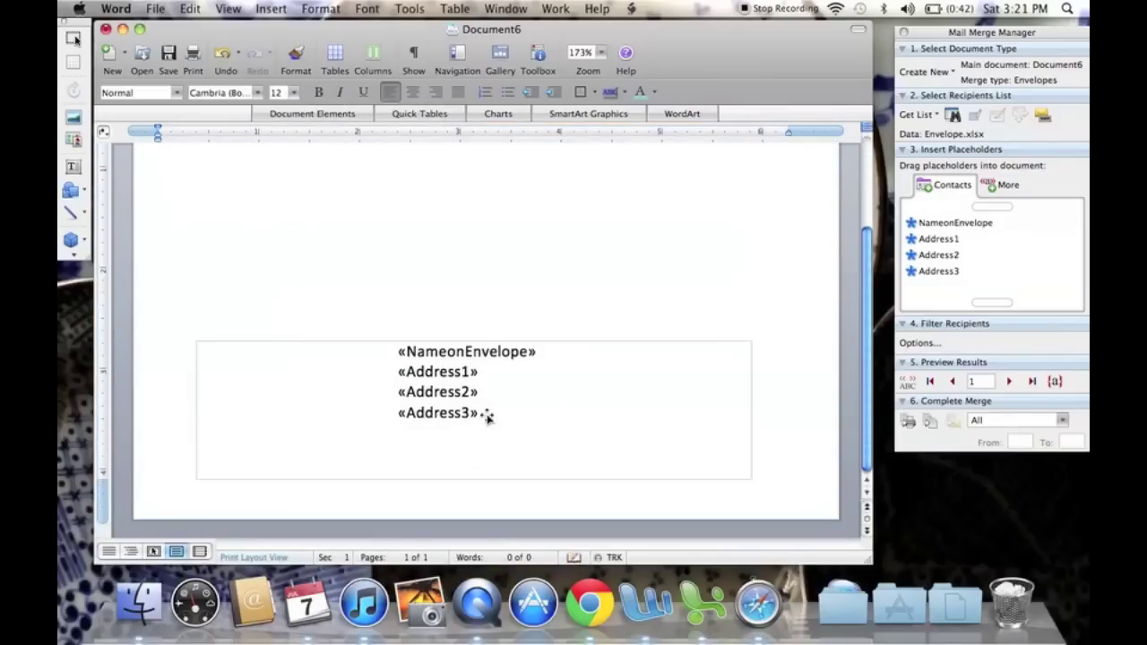
pyautogui.tripleClick(488, 417)
pyautogui.click(257, 93)
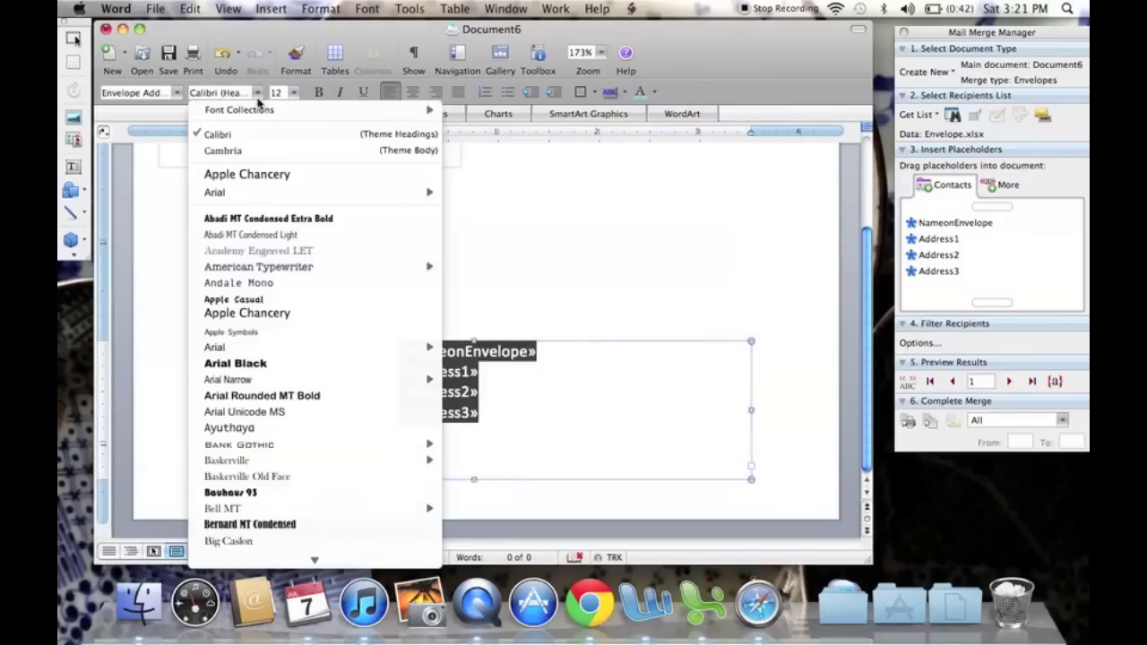
pyautogui.click(246, 174)
pyautogui.click(294, 92)
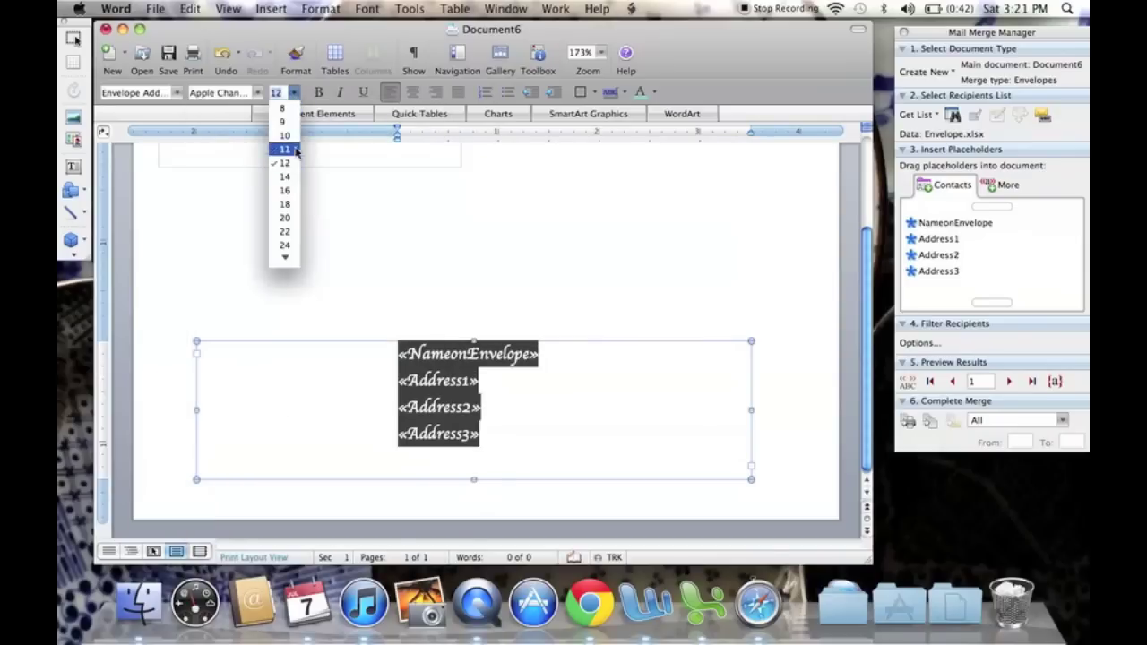
pyautogui.click(284, 190)
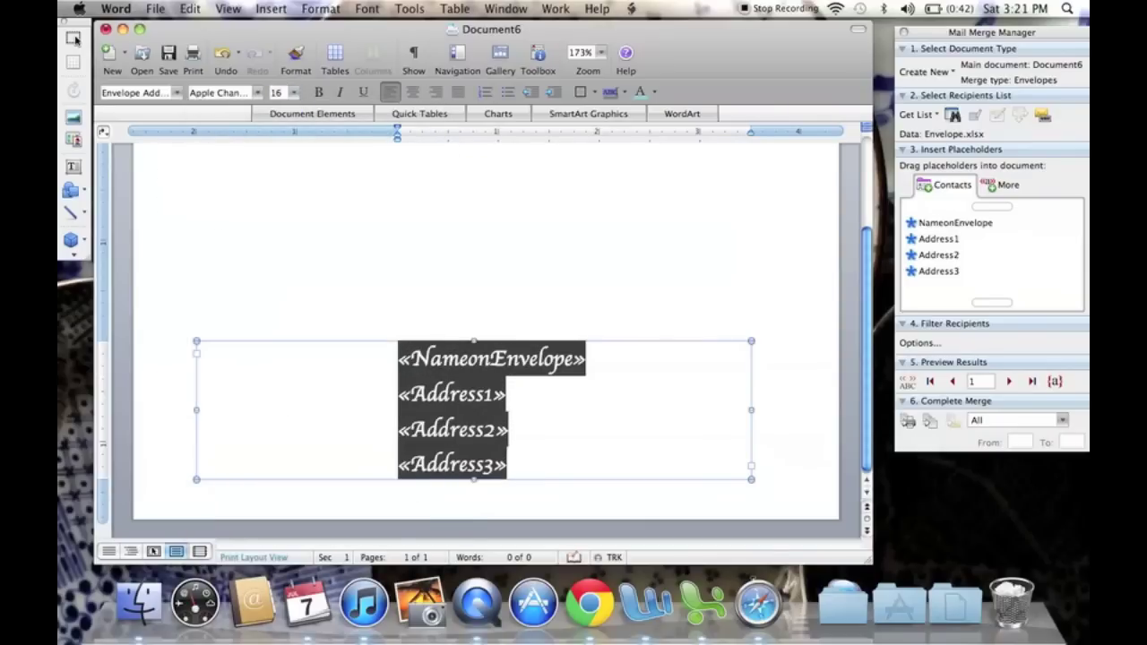
pyautogui.press('super+Home')
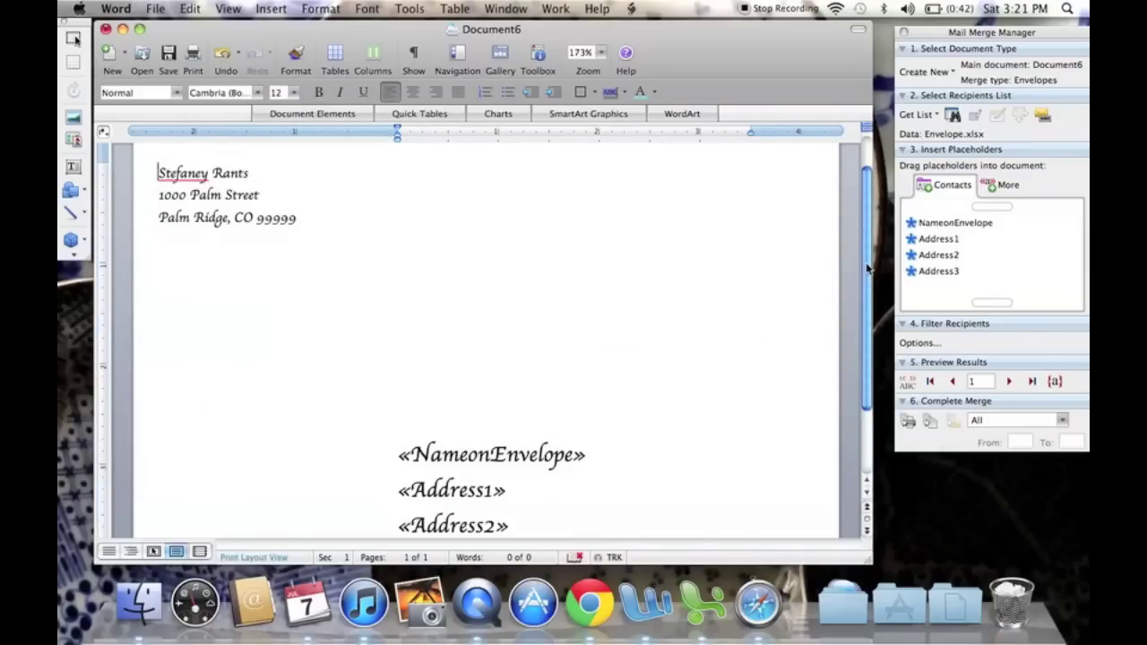
pyautogui.scroll(-2, 868, 267)
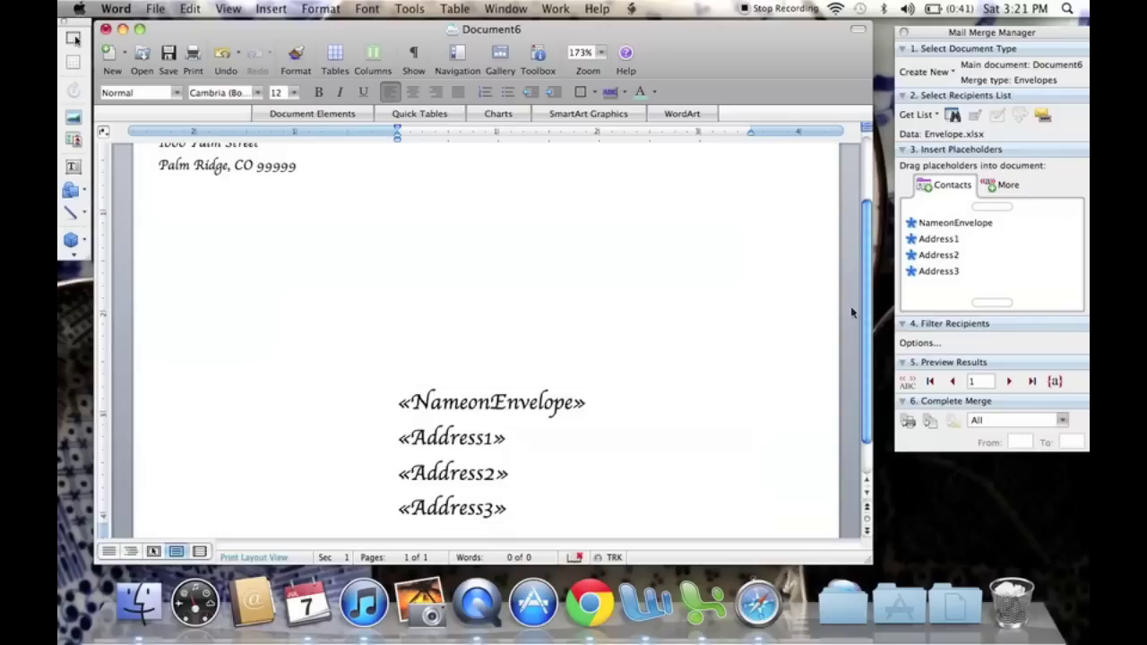
pyautogui.scroll(-2, 867, 311)
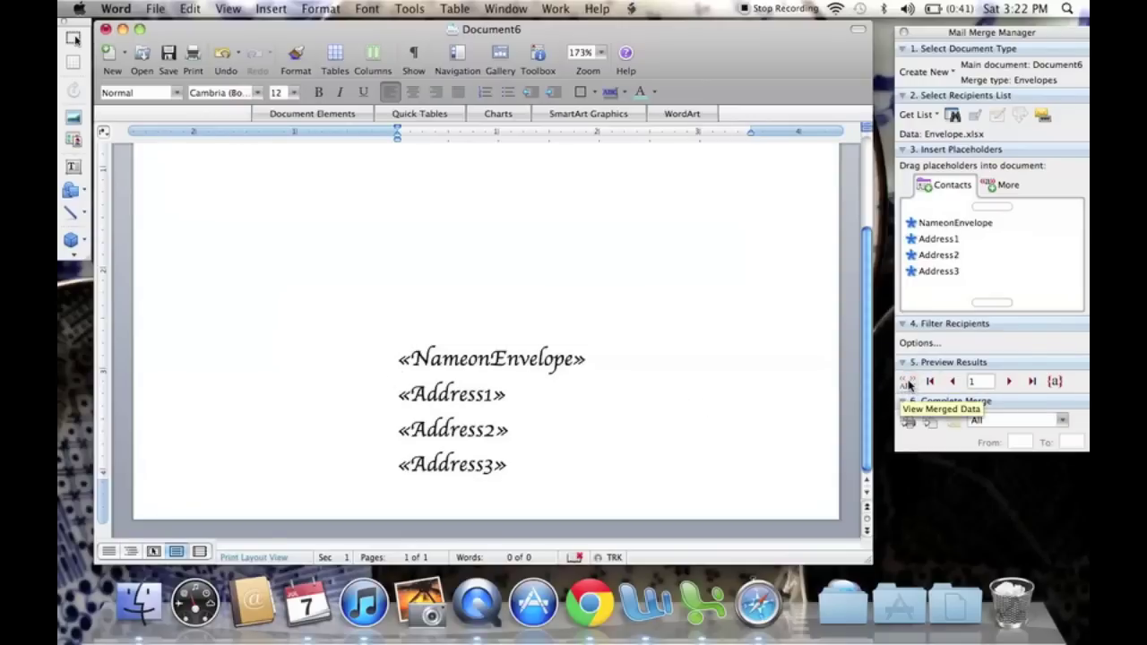
# Turn on View Merged Data and step forward through the records to the last one
pyautogui.click(909, 384)
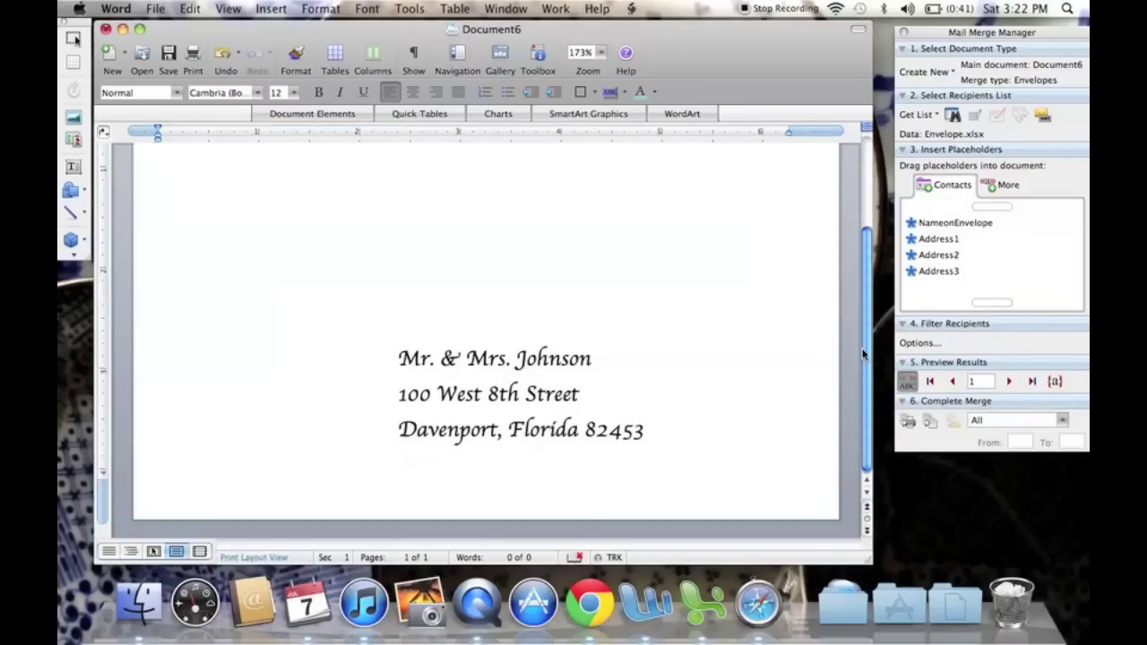
pyautogui.moveTo(867, 355)
pyautogui.mouseDown()
pyautogui.moveTo(863, 269)
pyautogui.moveTo(871, 359)
pyautogui.mouseUp()
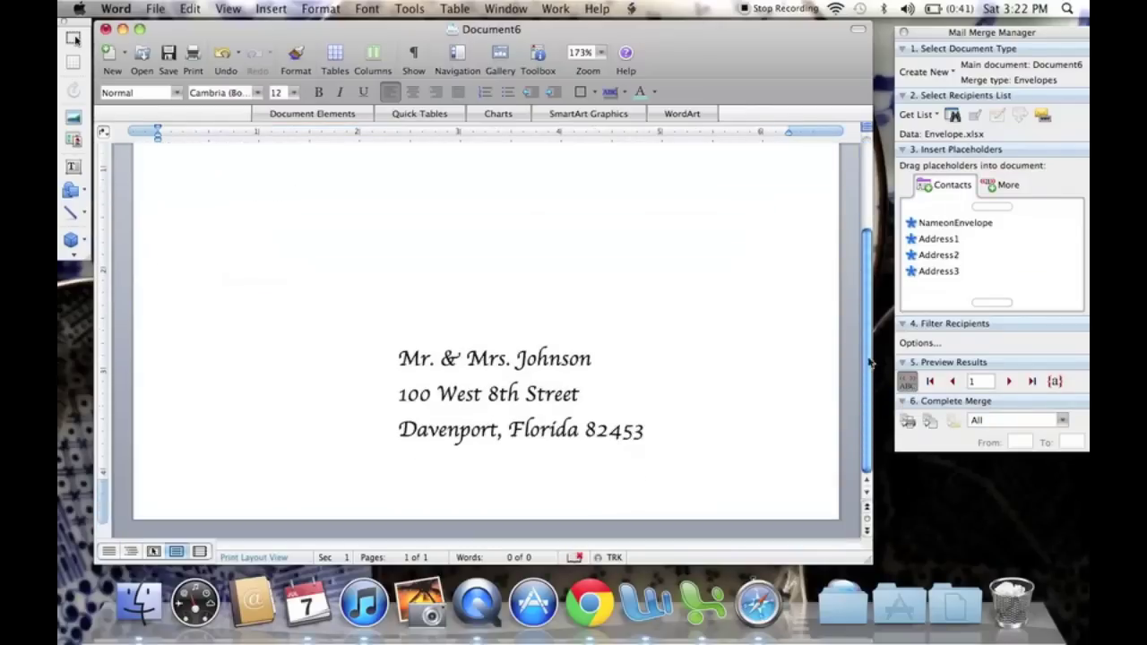
pyautogui.click(1009, 382)
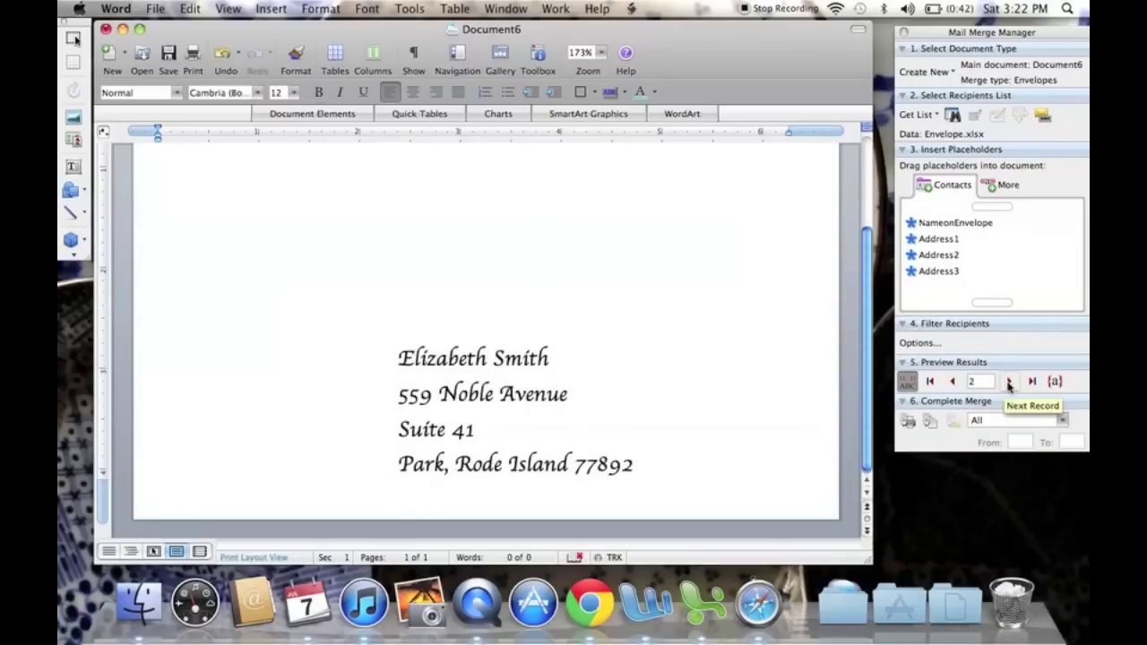
pyautogui.click(1010, 382)
pyautogui.click(1009, 382)
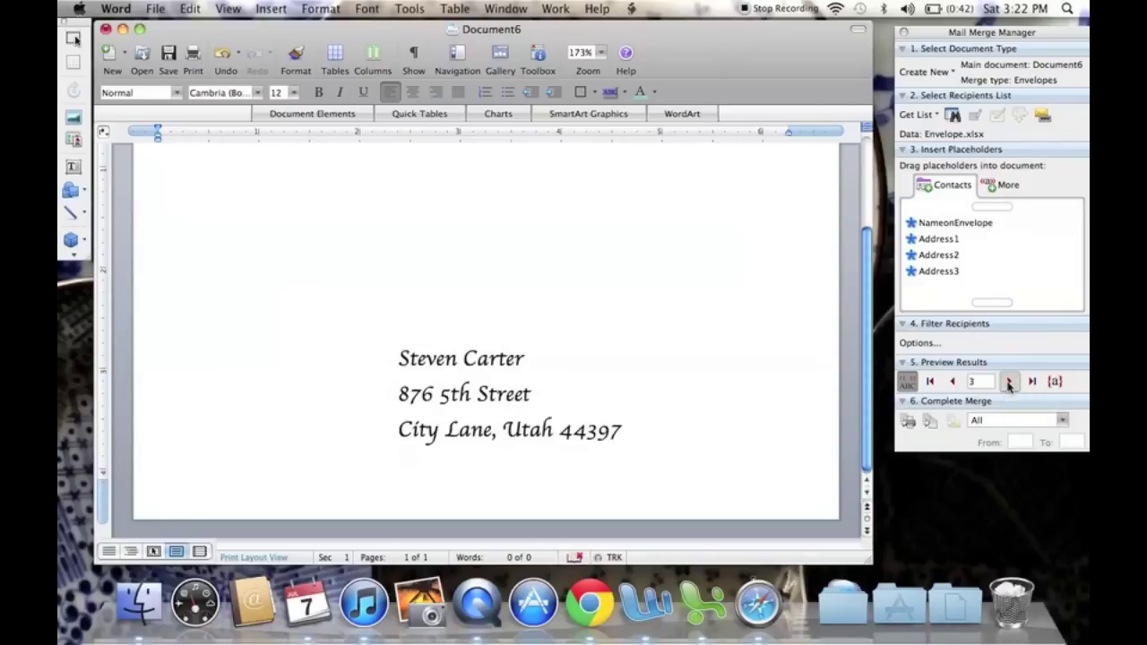
pyautogui.click(1009, 382)
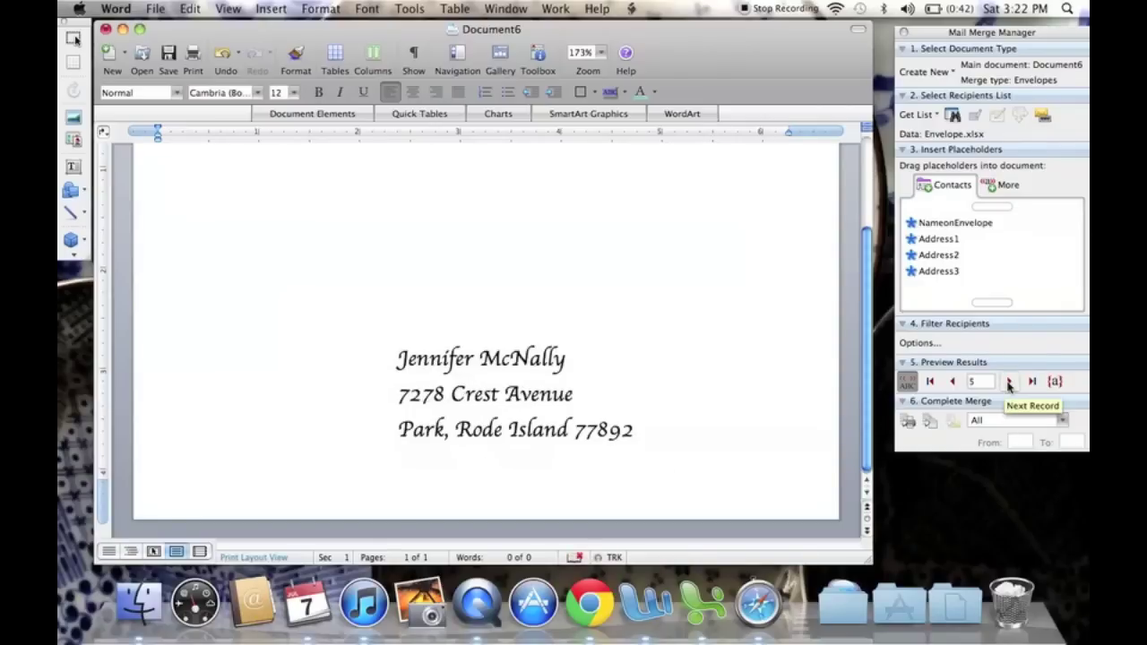
pyautogui.click(1010, 382)
pyautogui.click(1009, 382)
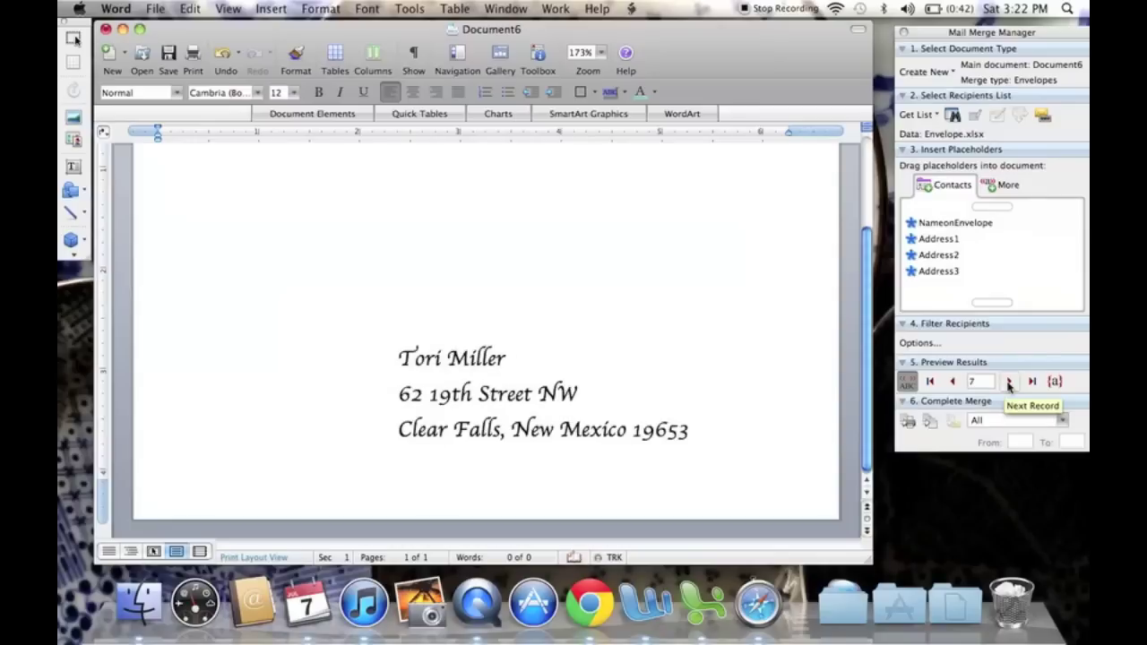
pyautogui.click(1009, 381)
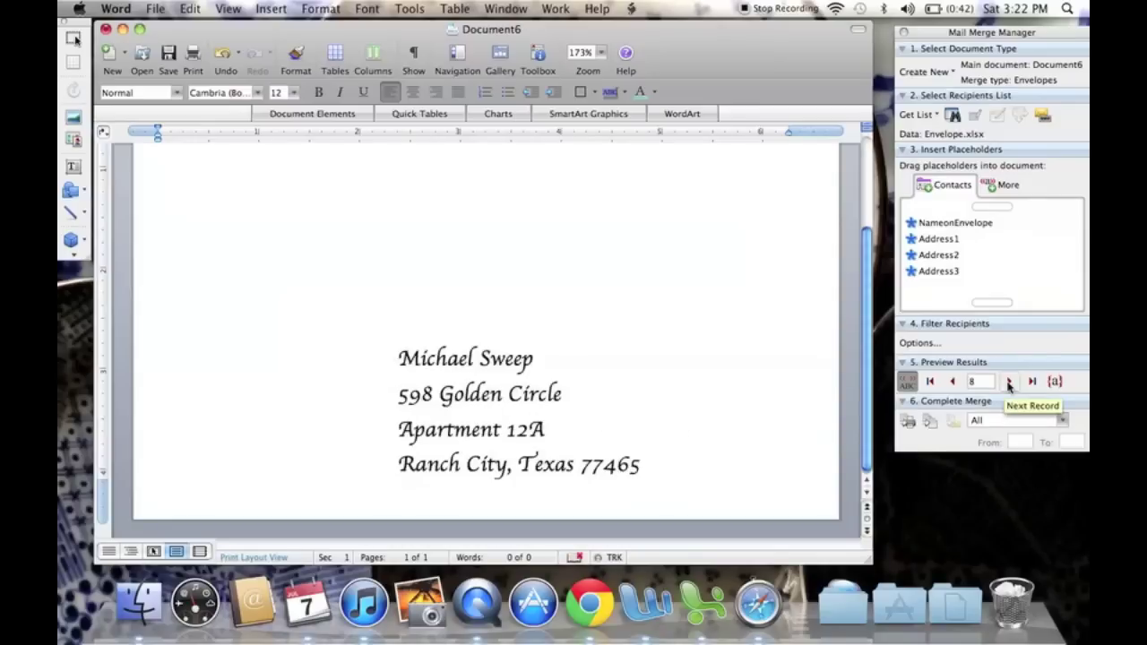
# Step back through the recipient records to record 1
pyautogui.click(952, 382)
pyautogui.click(952, 382)
pyautogui.click(952, 382)
pyautogui.click(952, 382)
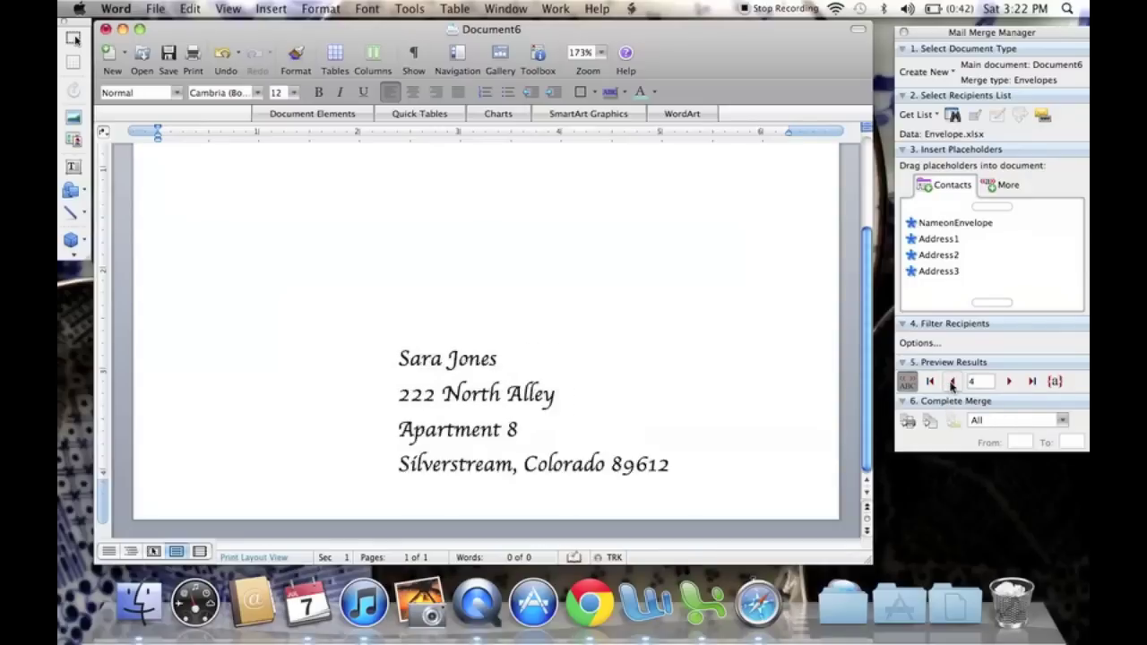
pyautogui.click(952, 382)
pyautogui.click(952, 382)
pyautogui.click(952, 382)
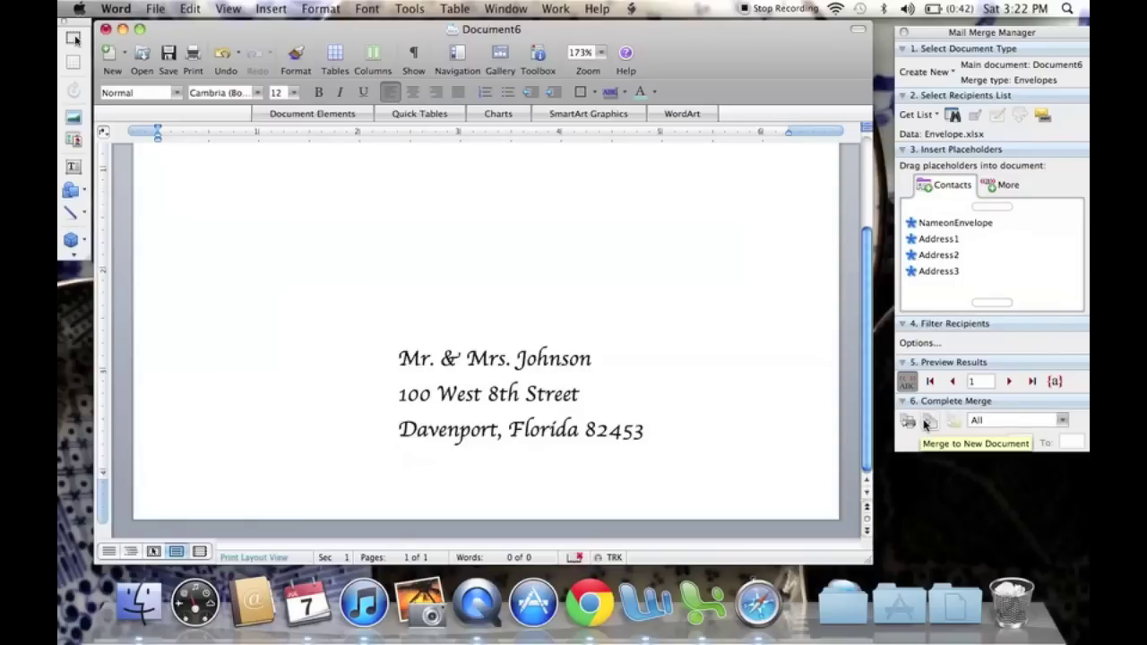
# Merge all records into the new eight-page document Envelope5, one envelope per page
pyautogui.click(930, 422)
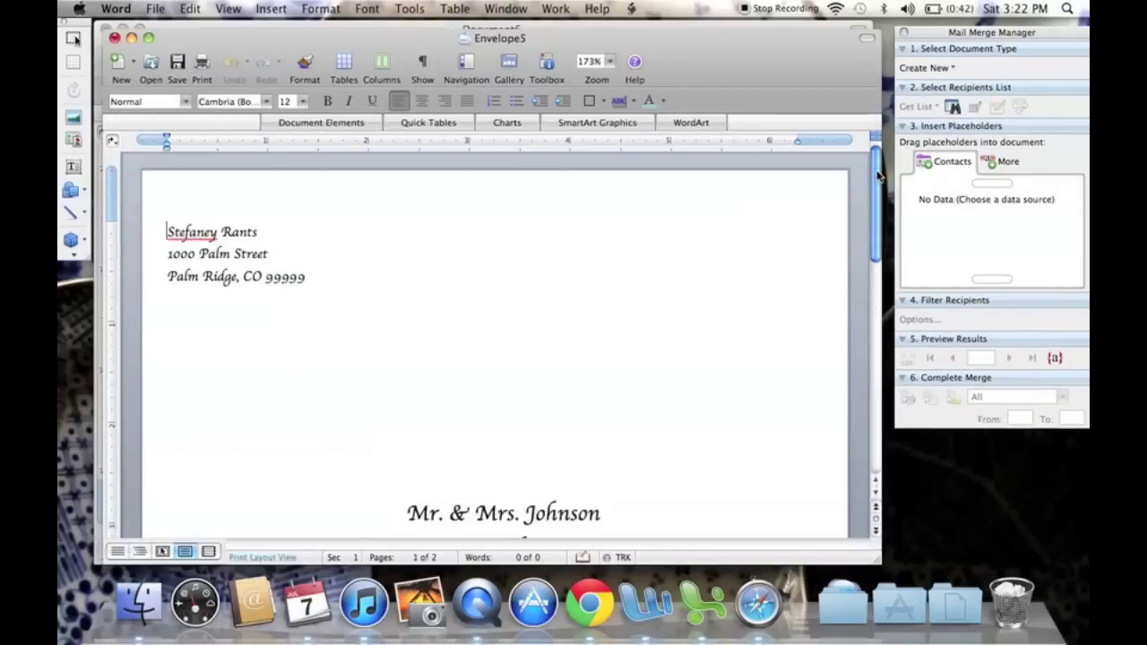
pyautogui.moveTo(878, 183); pyautogui.dragTo(854, 141)
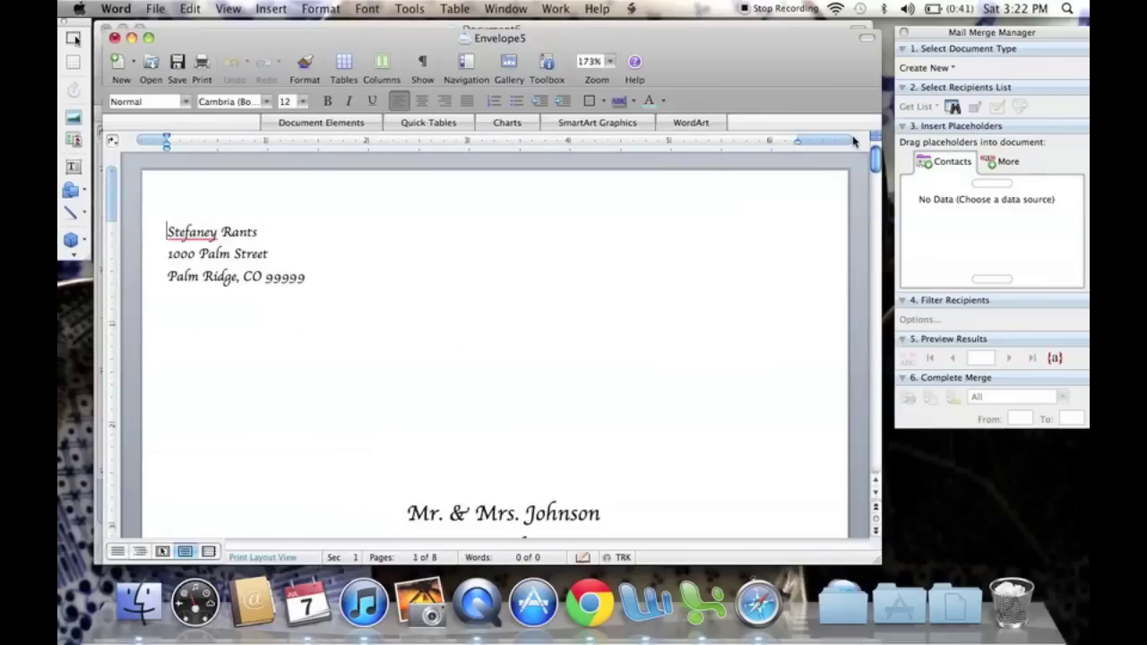
# Open the Print dialog for Envelope5 from the File menu, printing all 8 pages, 1 copy
pyautogui.click(156, 9)
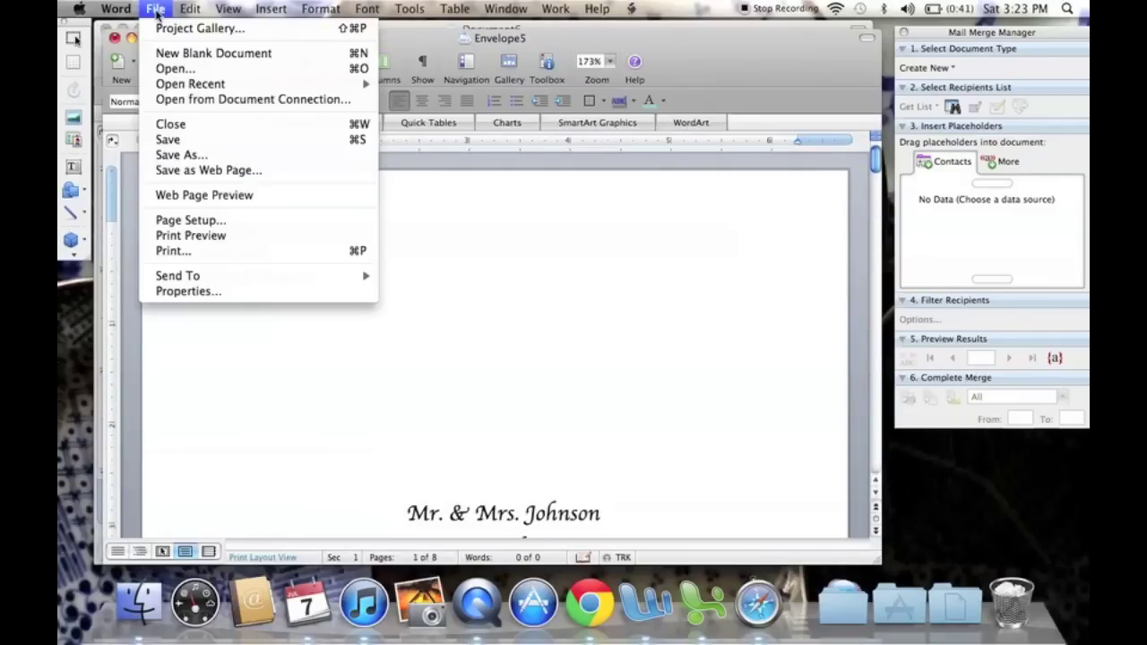
pyautogui.click(202, 255)
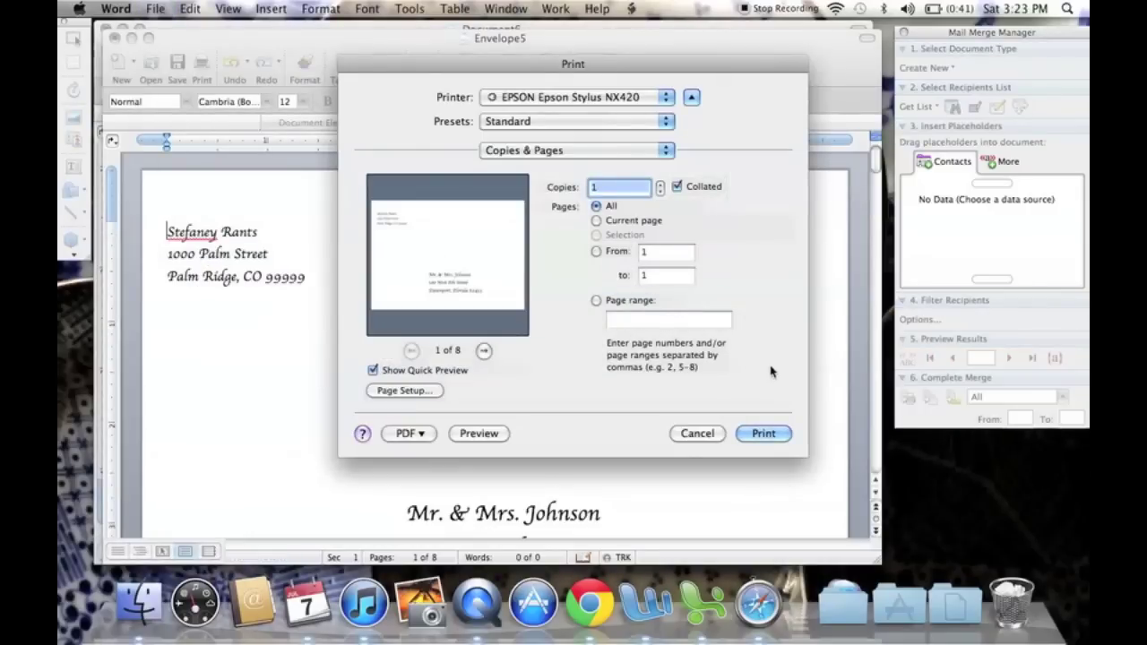